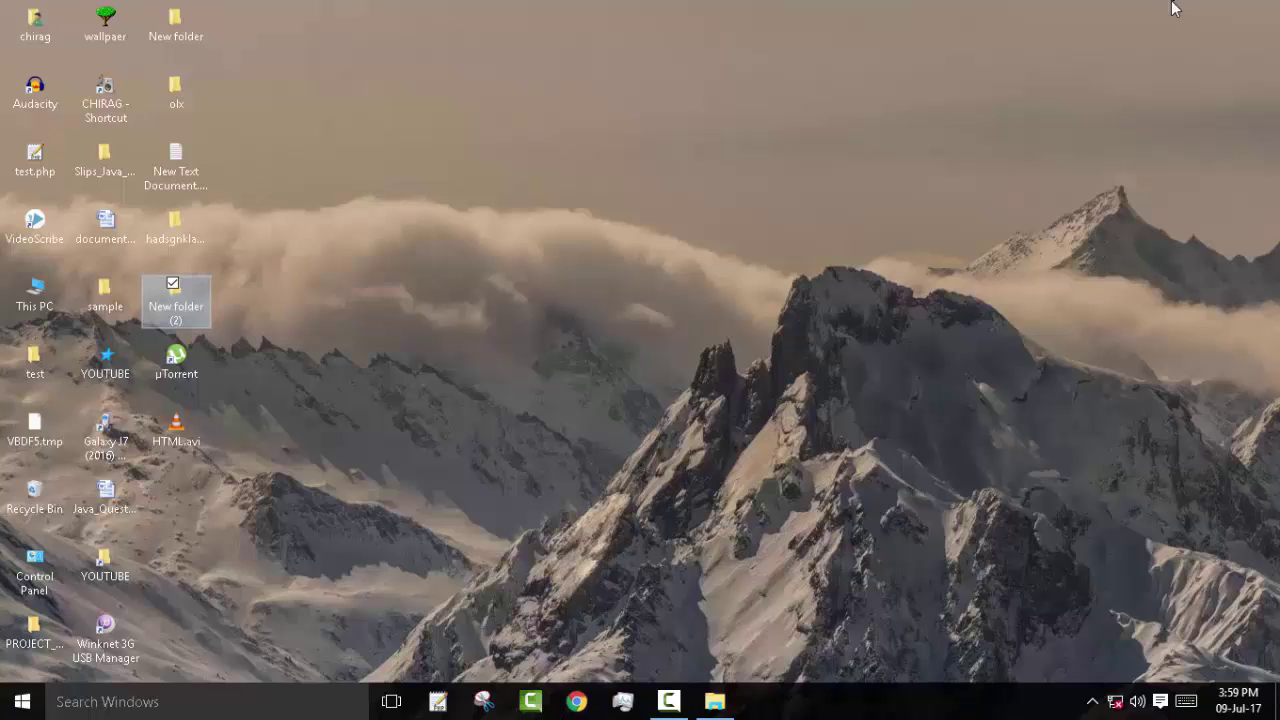
# - Create first.txt in New folder (2), open it, and maximize Notepad
pyautogui.press('Return')
pyautogui.rightClick(479, 308)
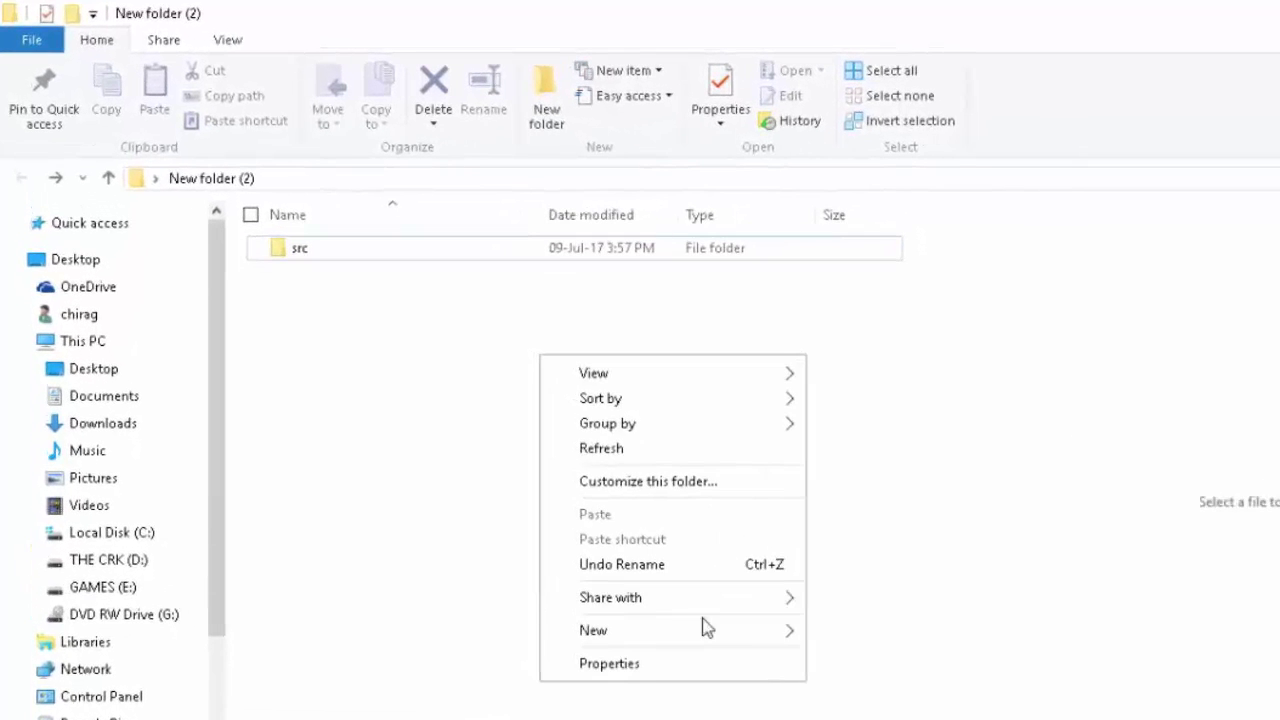
pyautogui.moveTo(672, 630)
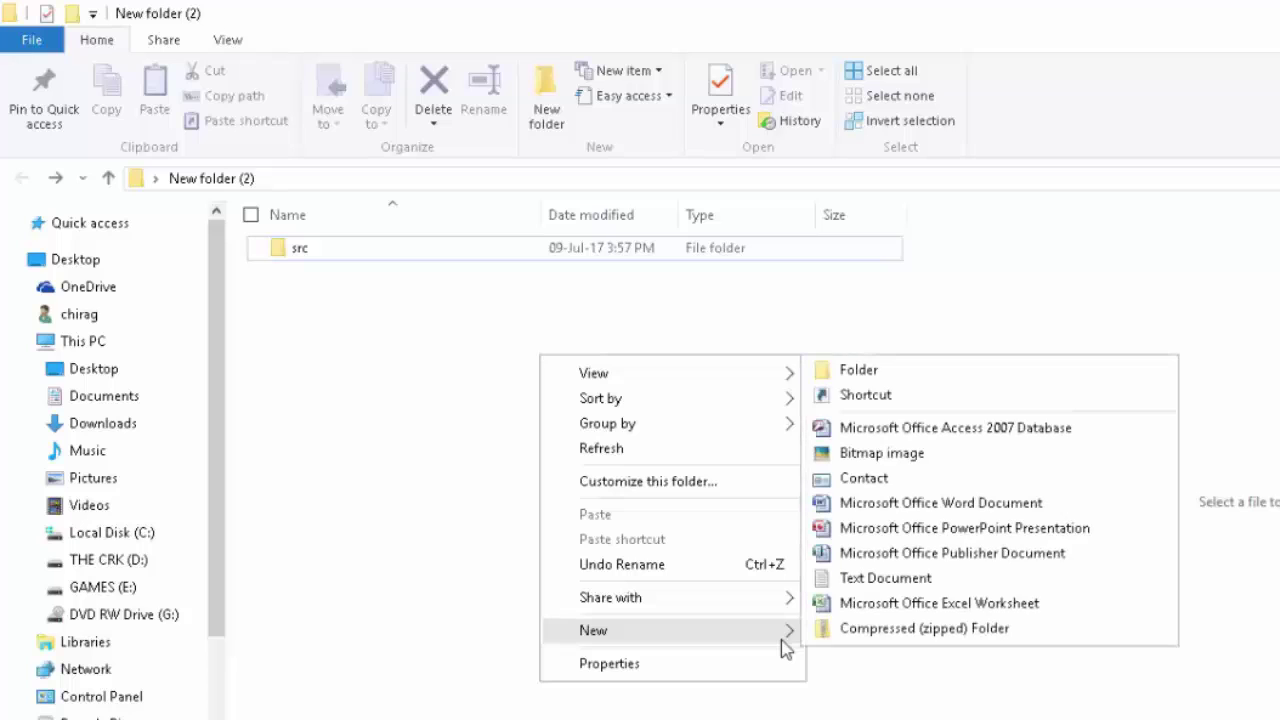
pyautogui.click(876, 578)
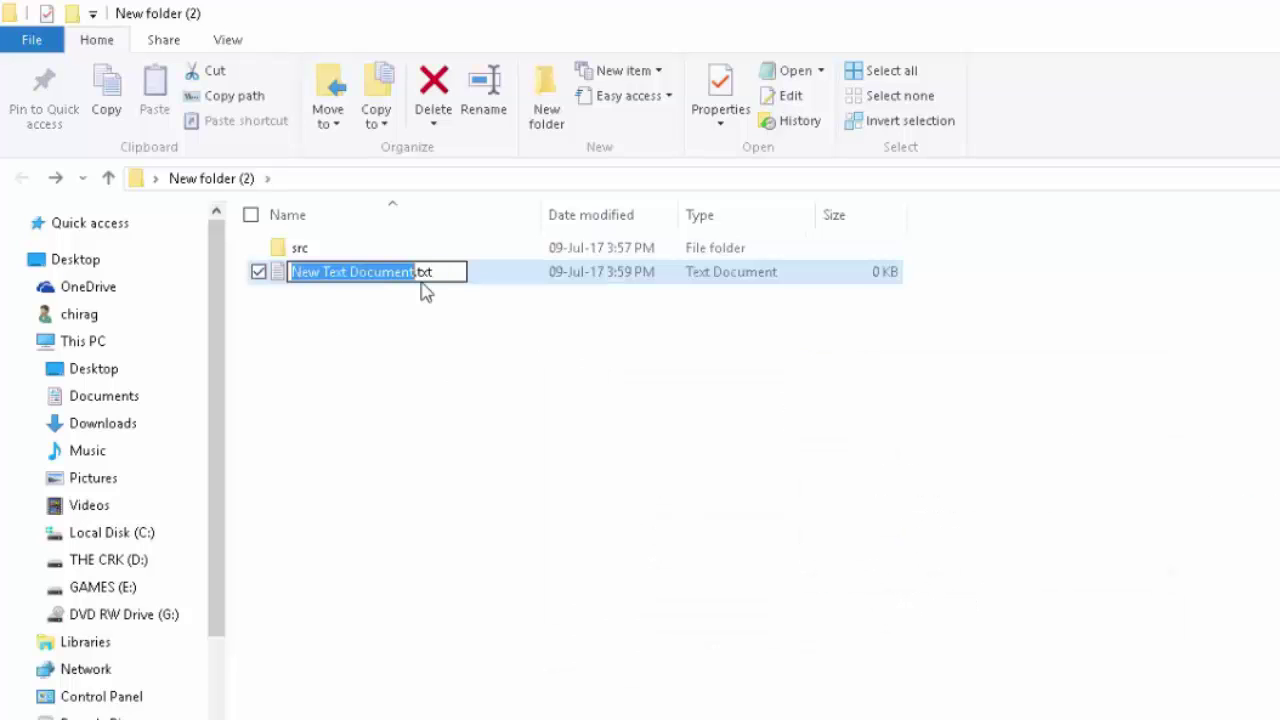
pyautogui.press('BackSpace')
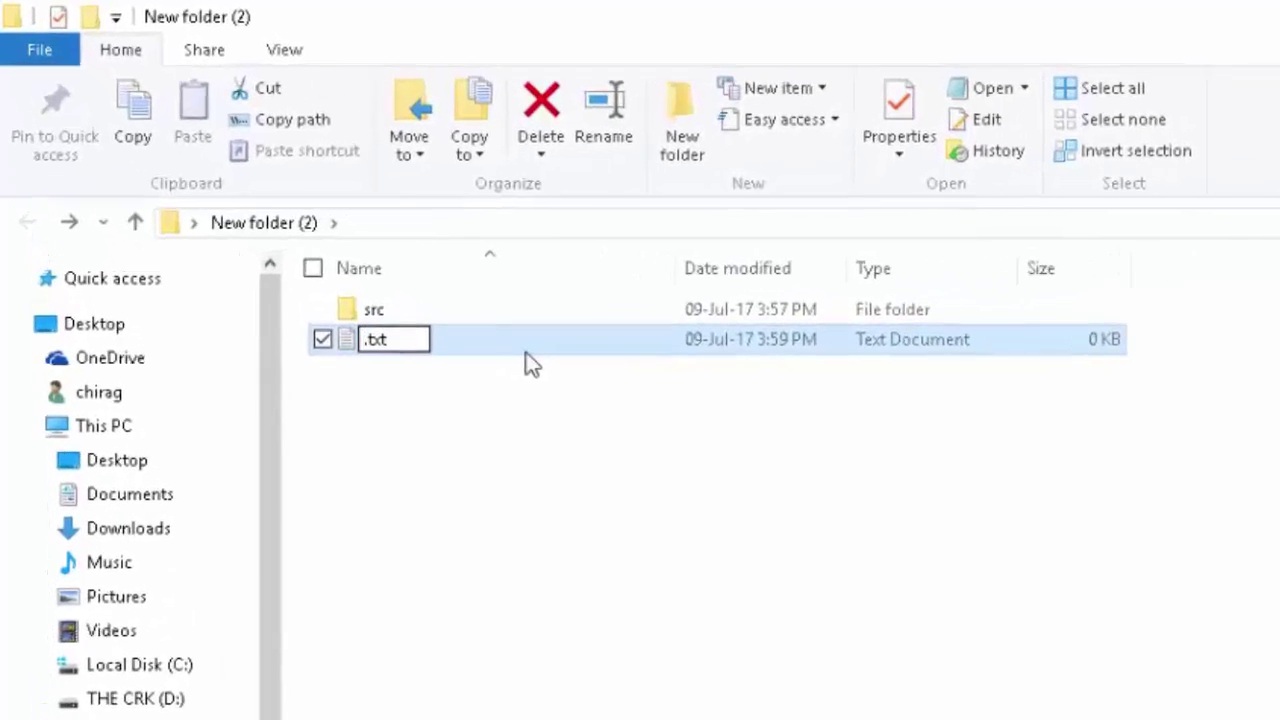
pyautogui.write('first')
pyautogui.press('Return')
pyautogui.press('Return')
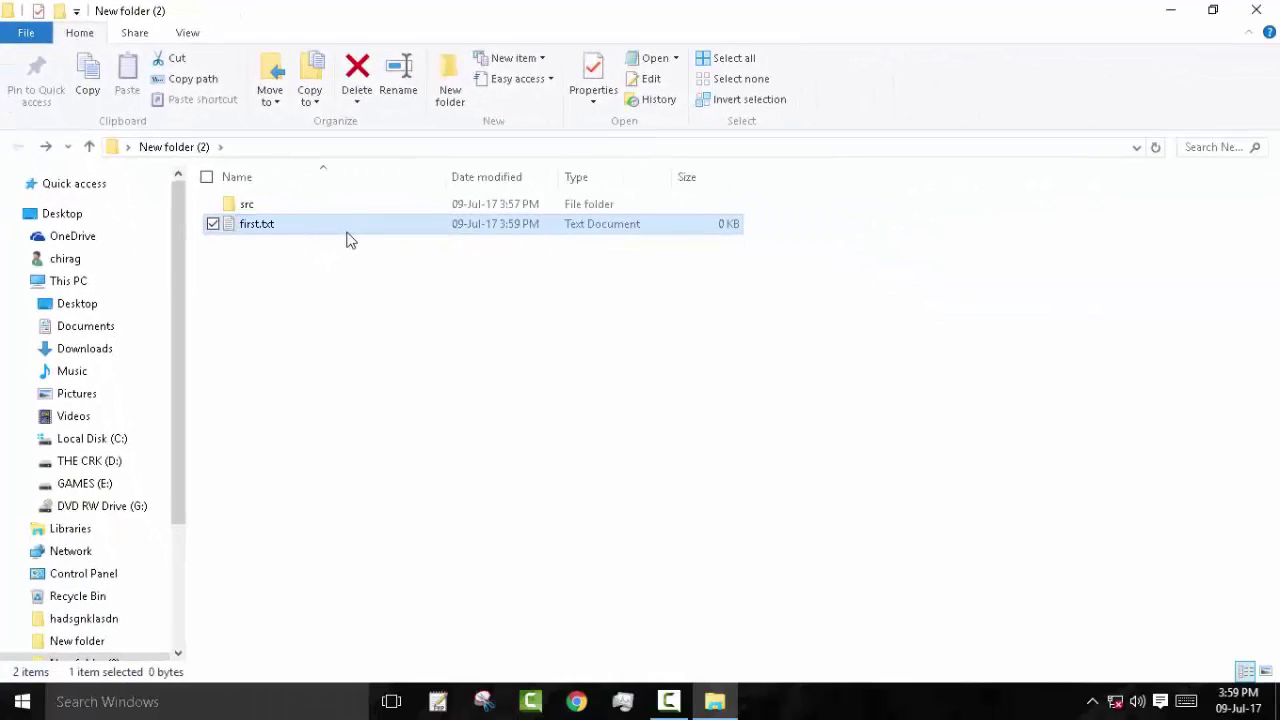
pyautogui.moveTo(883, 306); pyautogui.dragTo(911, 34)
pyautogui.doubleClick(911, 34)
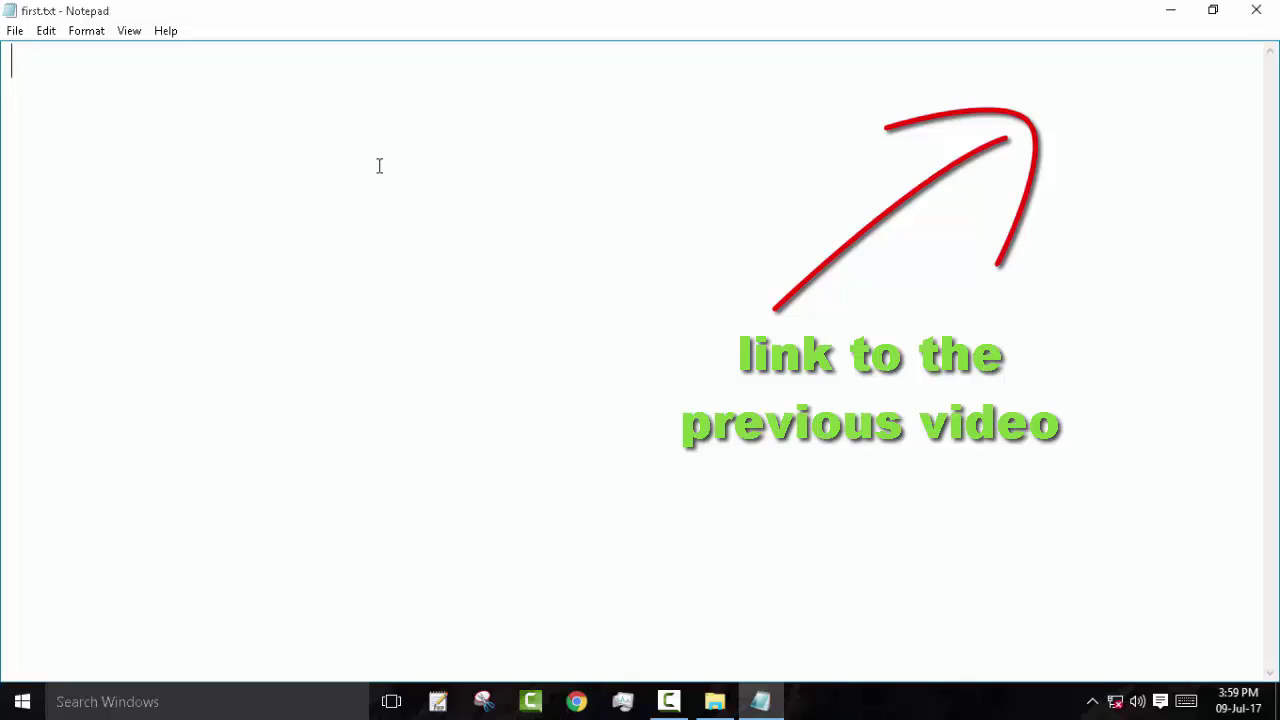
# - Write the <html> and </html> tags with blank lines between them
pyautogui.write('<')
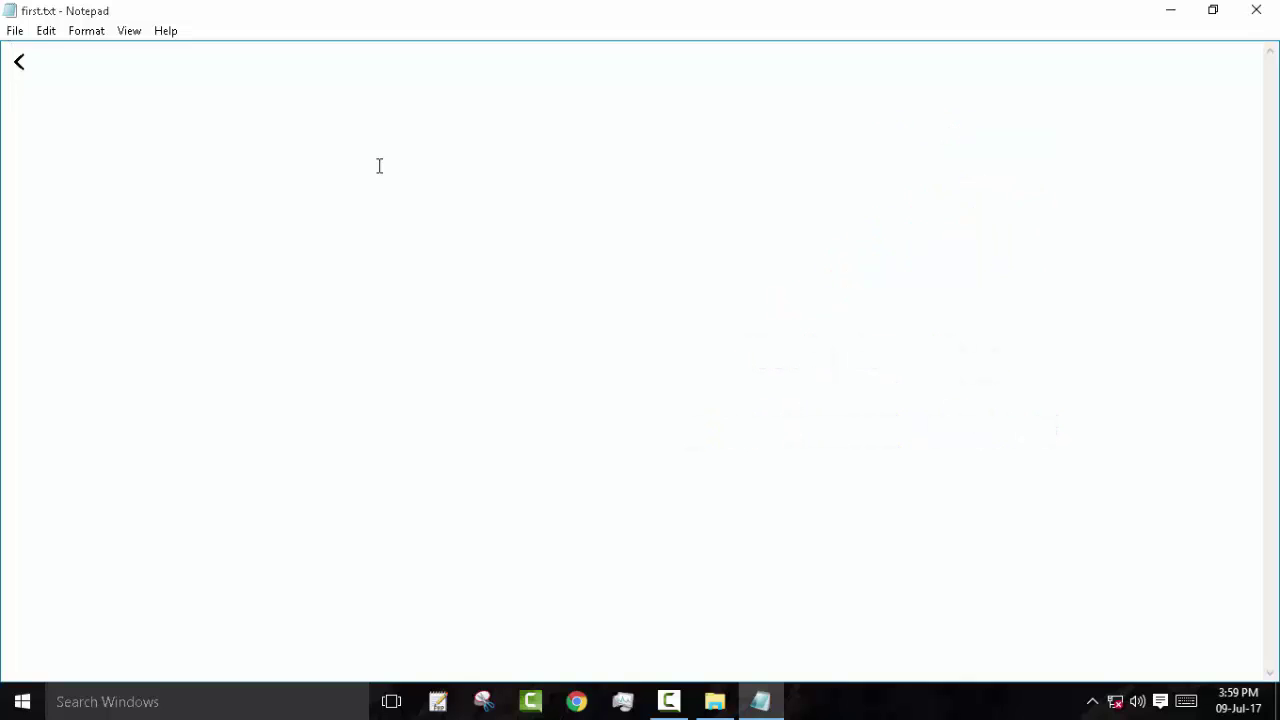
pyautogui.write('html> <')
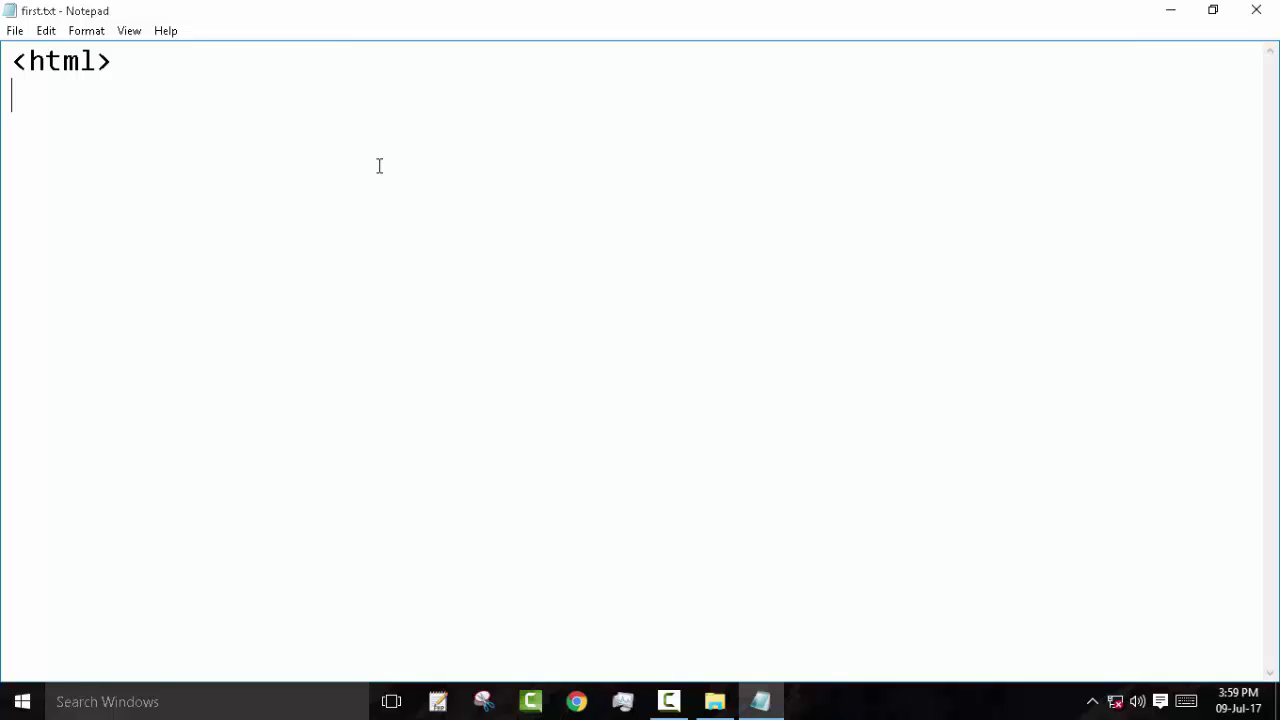
pyautogui.write('/html>')
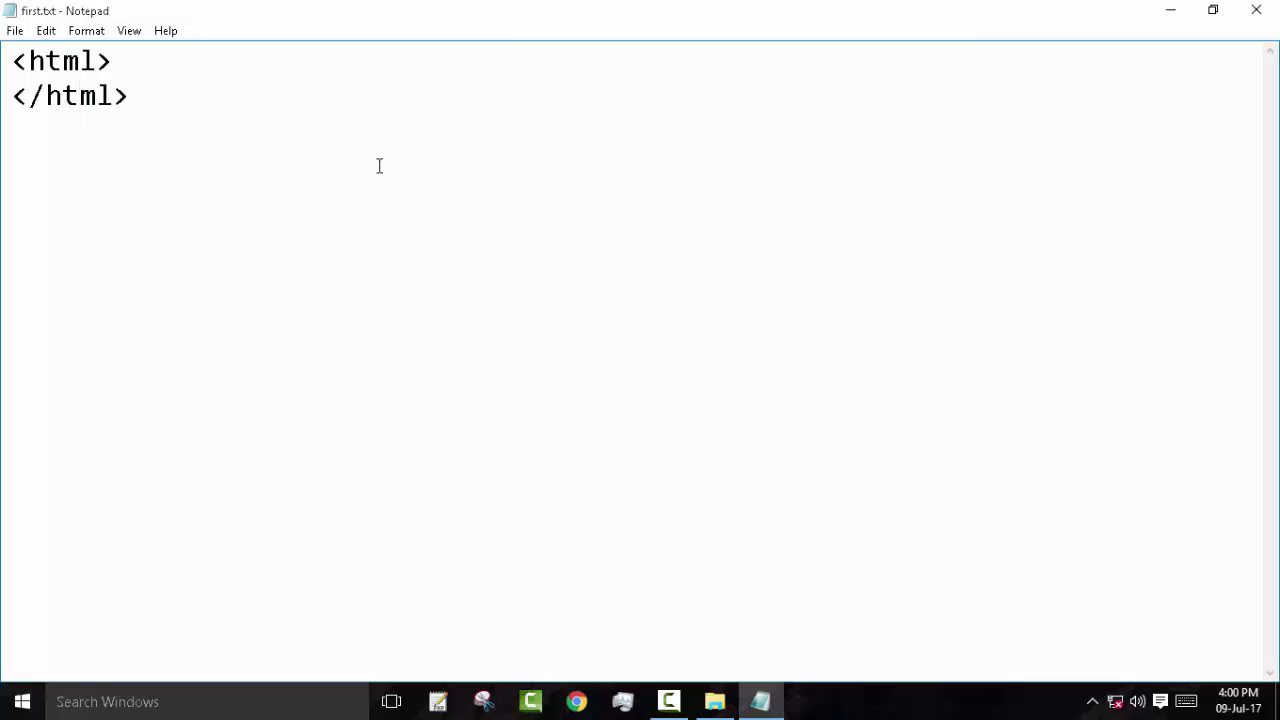
pyautogui.press('Return')
pyautogui.press('Return')
pyautogui.press('Return')
pyautogui.press('Return')
pyautogui.press('Return')
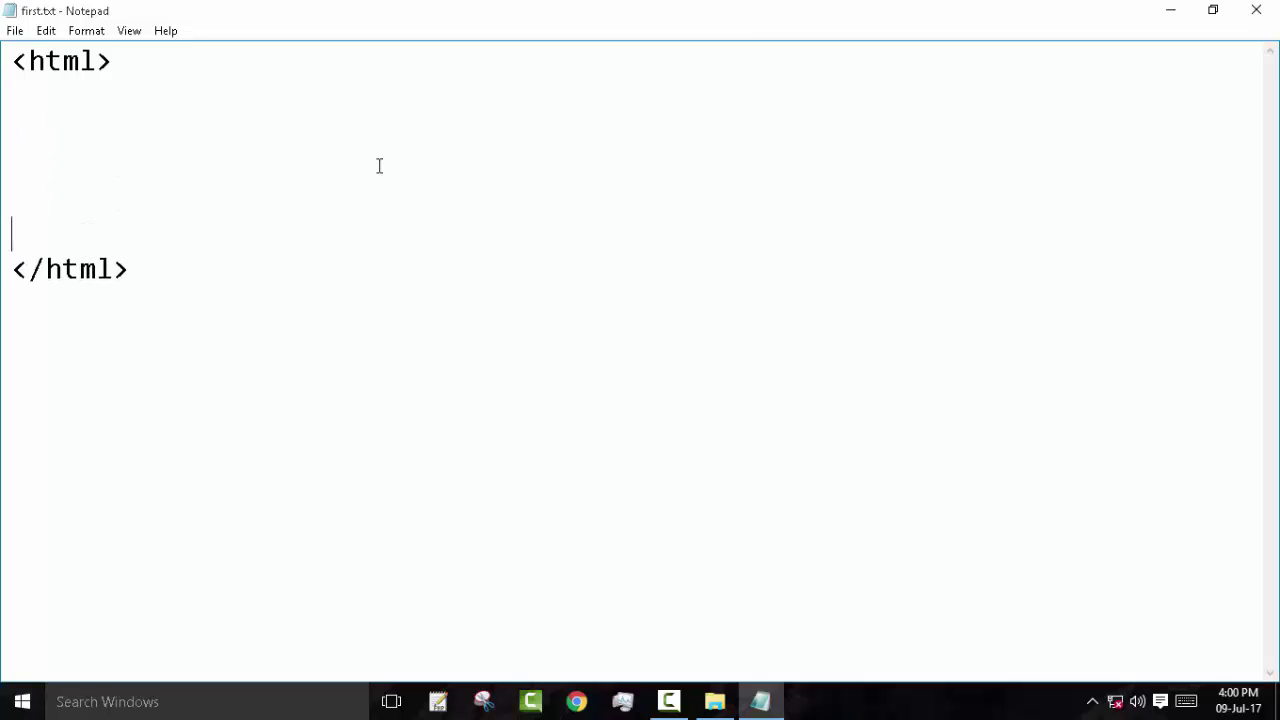
pyautogui.press('Up')
pyautogui.press('Up')
pyautogui.press('Up')
pyautogui.press('Up')
# - Add the comment <! this is a comment> below <html>
pyautogui.write('<')
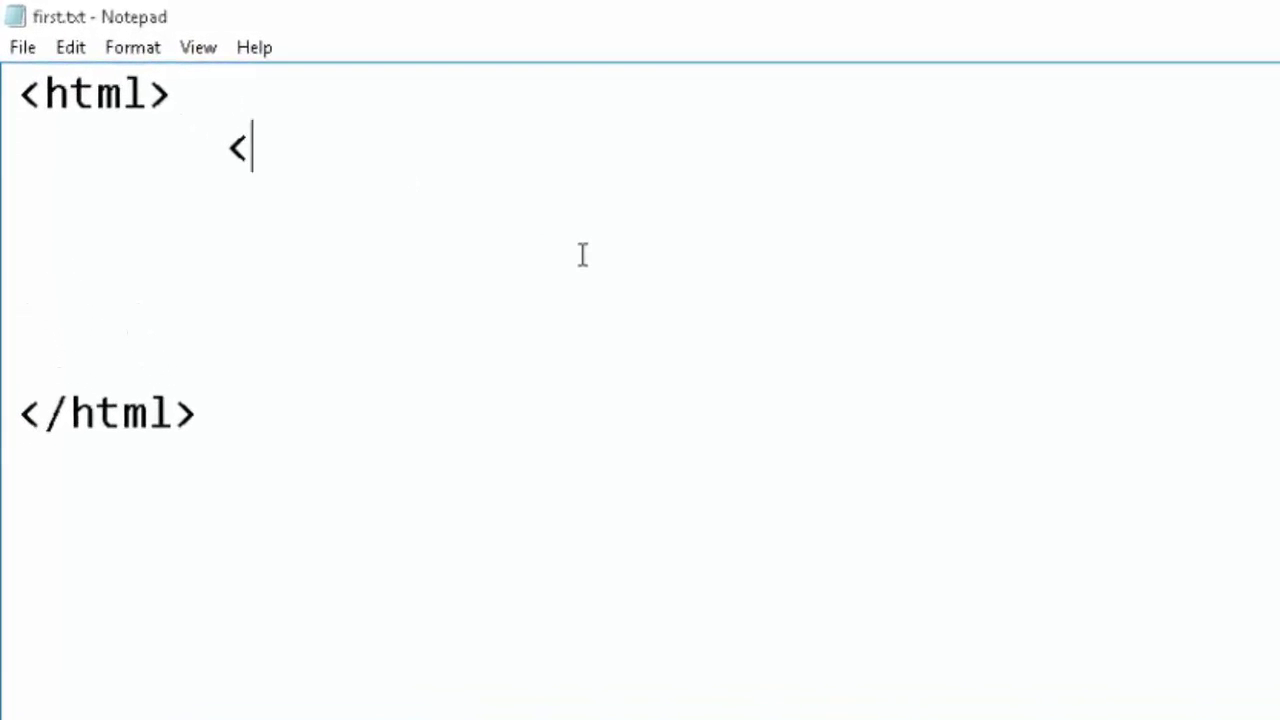
pyautogui.write('! this')
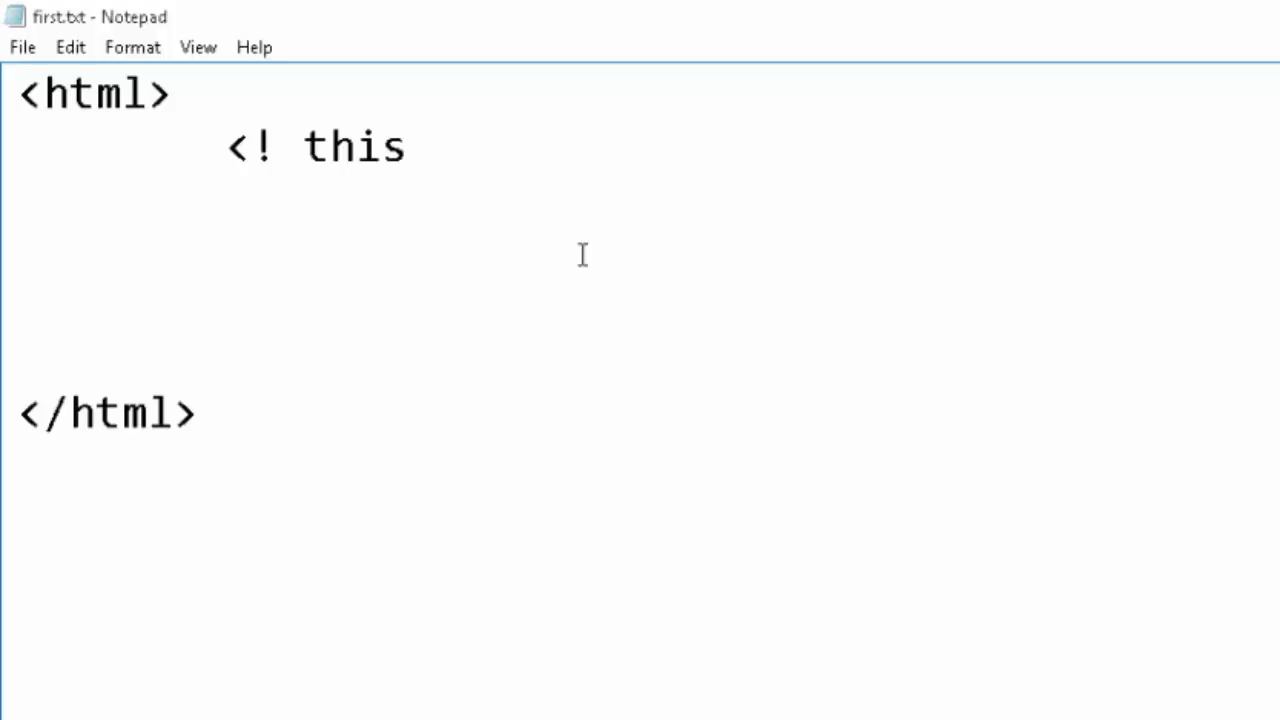
pyautogui.write(' is a comment>')
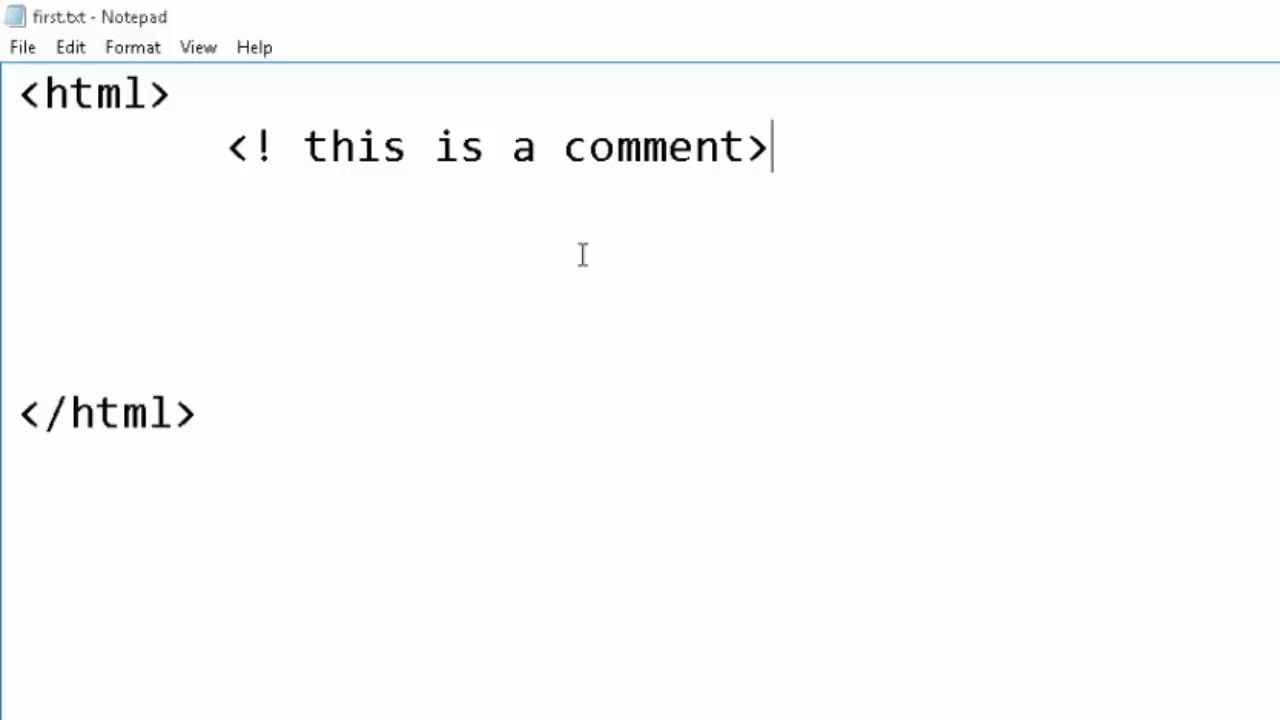
# - Add indented <head> and </head> tags with a blank line between them
pyautogui.write('<head>')
pyautogui.press('Return')
pyautogui.press('Return')
pyautogui.press('Tab')
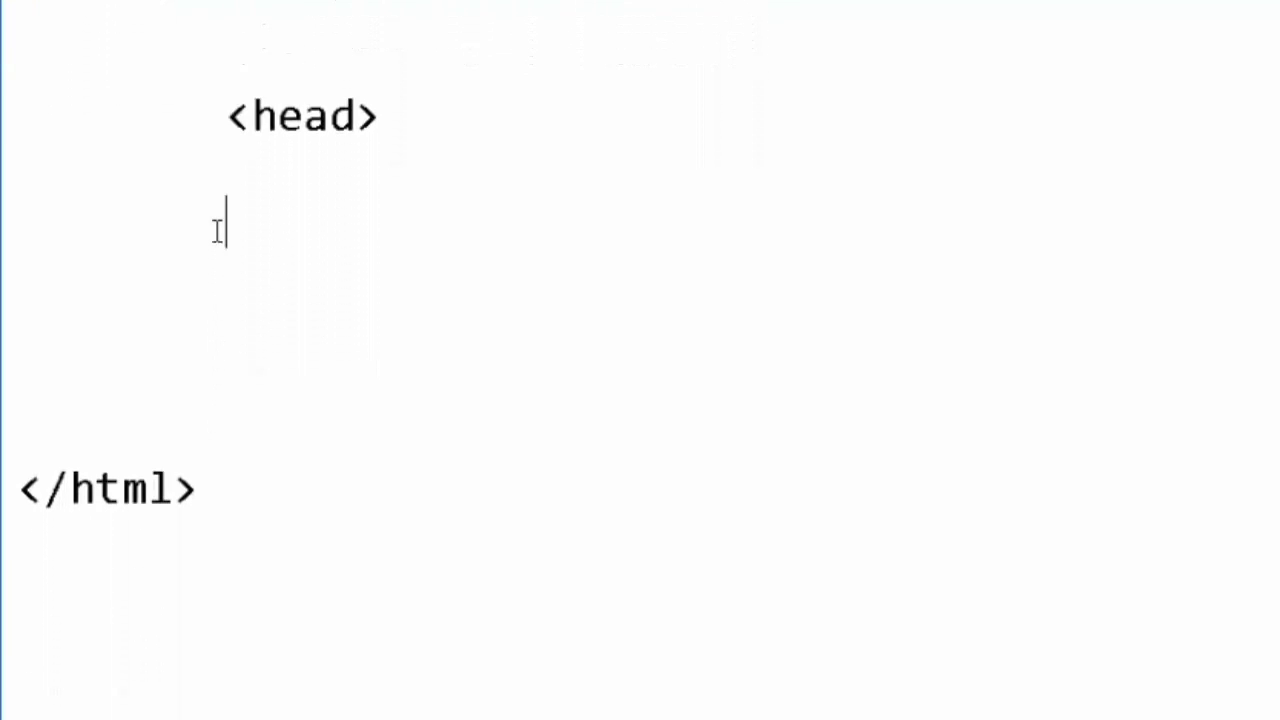
pyautogui.write('</head>')
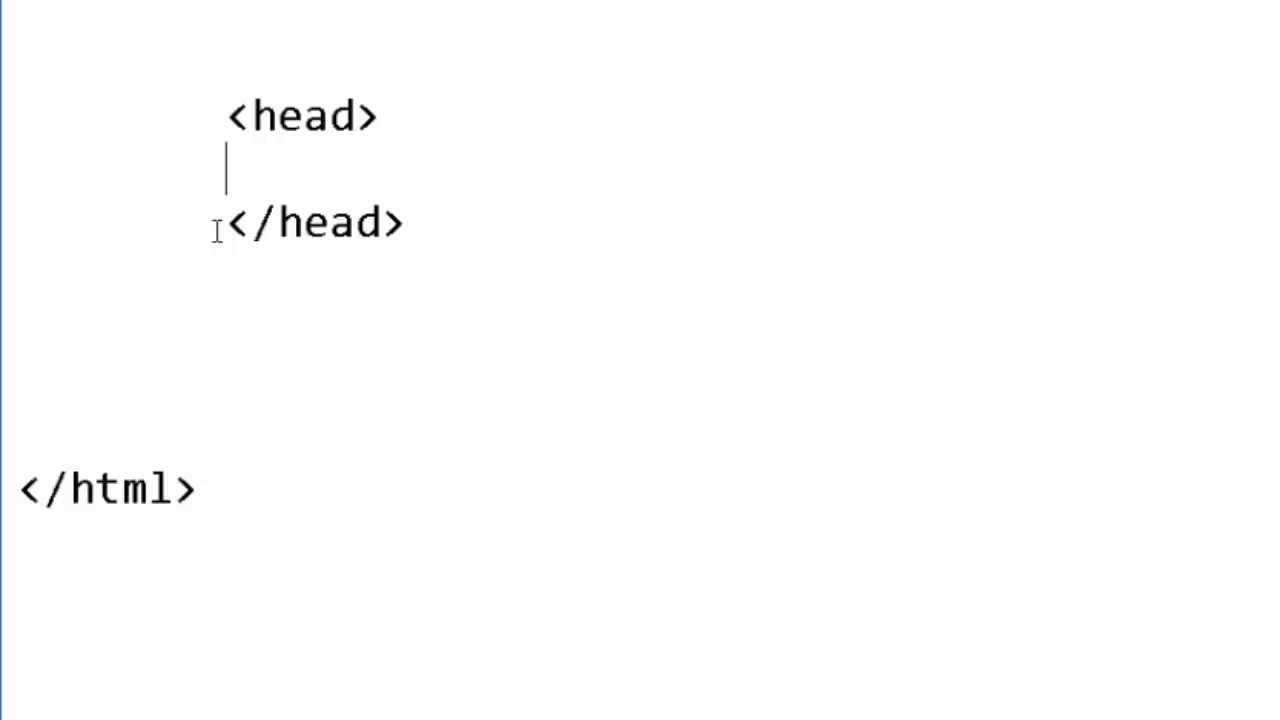
pyautogui.press('Return')
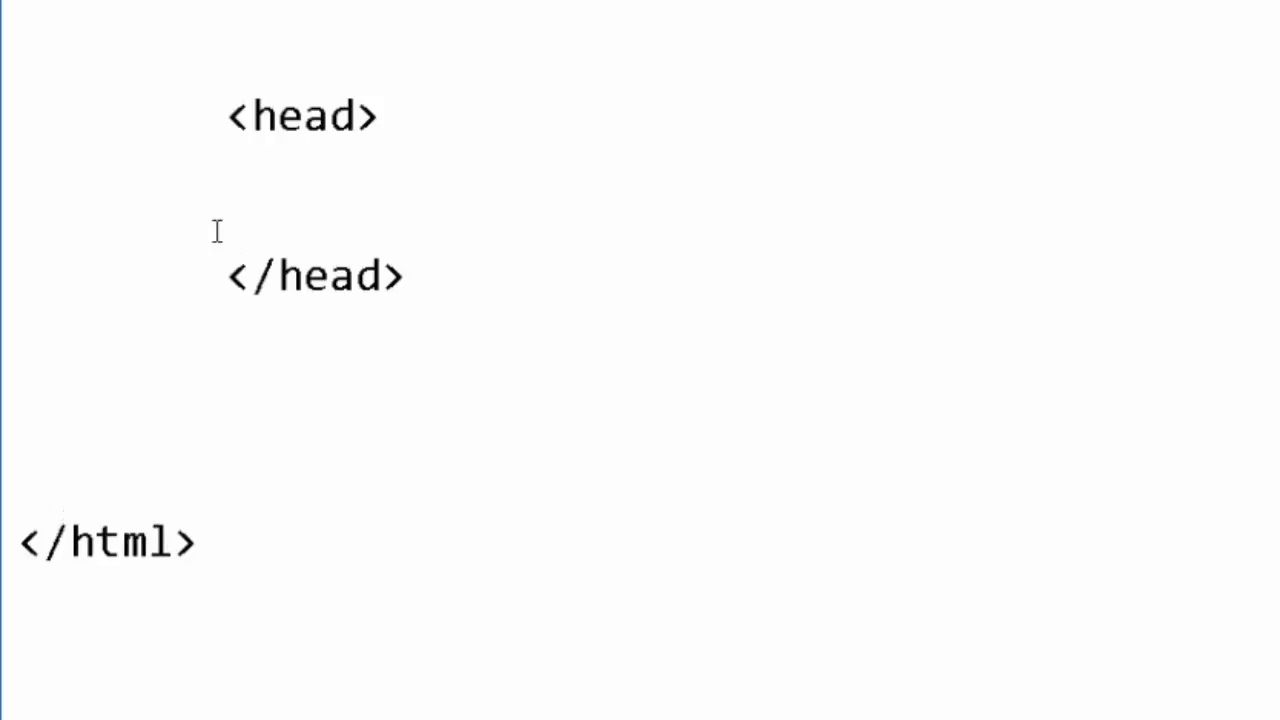
# - Insert <title>THIS IS THE TITLE</title> inside the head section
pyautogui.write('<title>')
pyautogui.write('</til')
pyautogui.press('BackSpace')
pyautogui.write('tle>')
pyautogui.press('Left')
pyautogui.press('Left')
pyautogui.press('Left')
pyautogui.press('Left')
pyautogui.press('Left')
pyautogui.press('Left')
pyautogui.press('Left')
pyautogui.write('THIS IS THE TITLE')
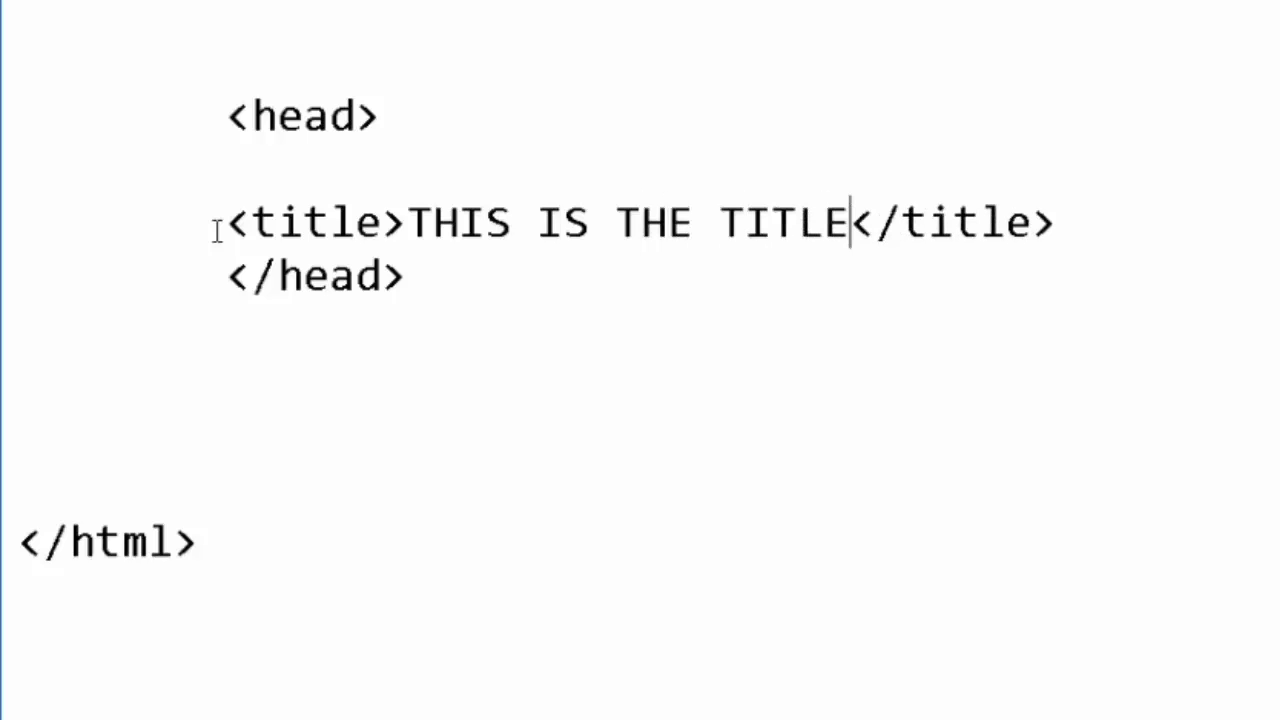
pyautogui.press('Right')
pyautogui.press('Right')
pyautogui.press('Right')
pyautogui.press('Right')
pyautogui.press('Right')
pyautogui.press('Right')
pyautogui.press('Right')
pyautogui.press('Right')
pyautogui.press('Return')
pyautogui.press('Down')
pyautogui.press('Down')
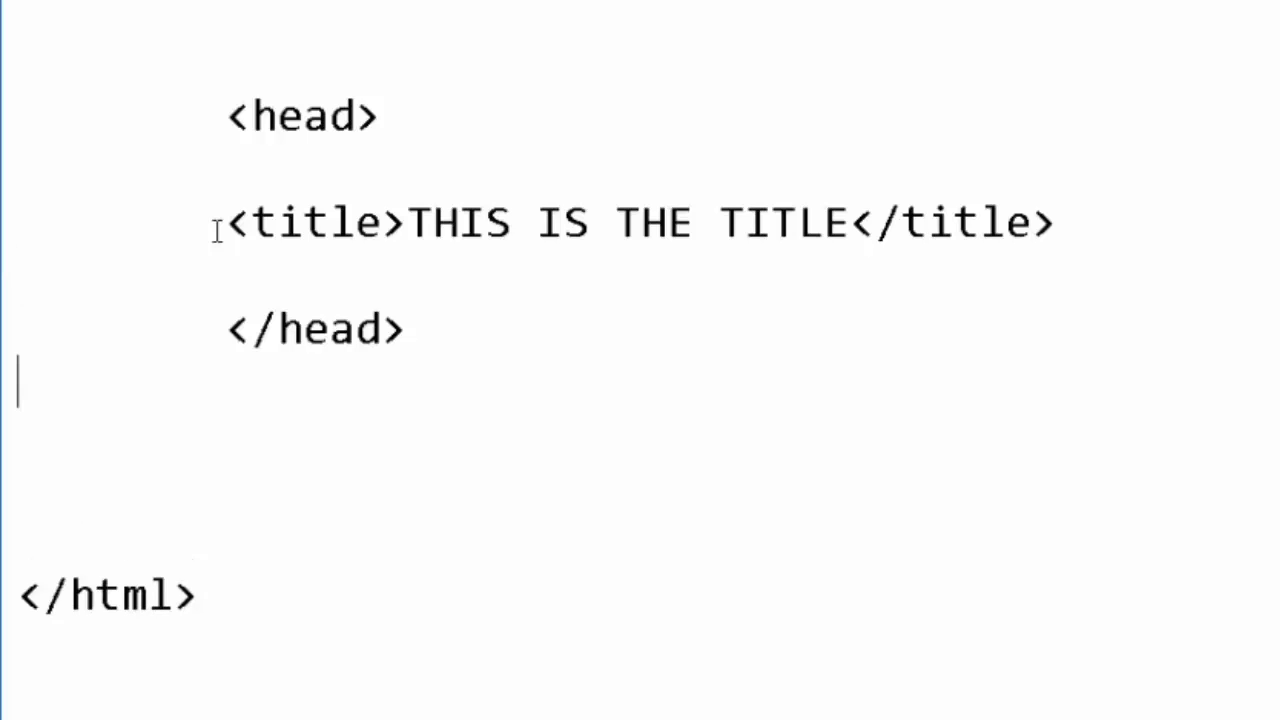
# - Add indented <body> and </body> tags below the head section
pyautogui.press('Return')
pyautogui.press('Tab')
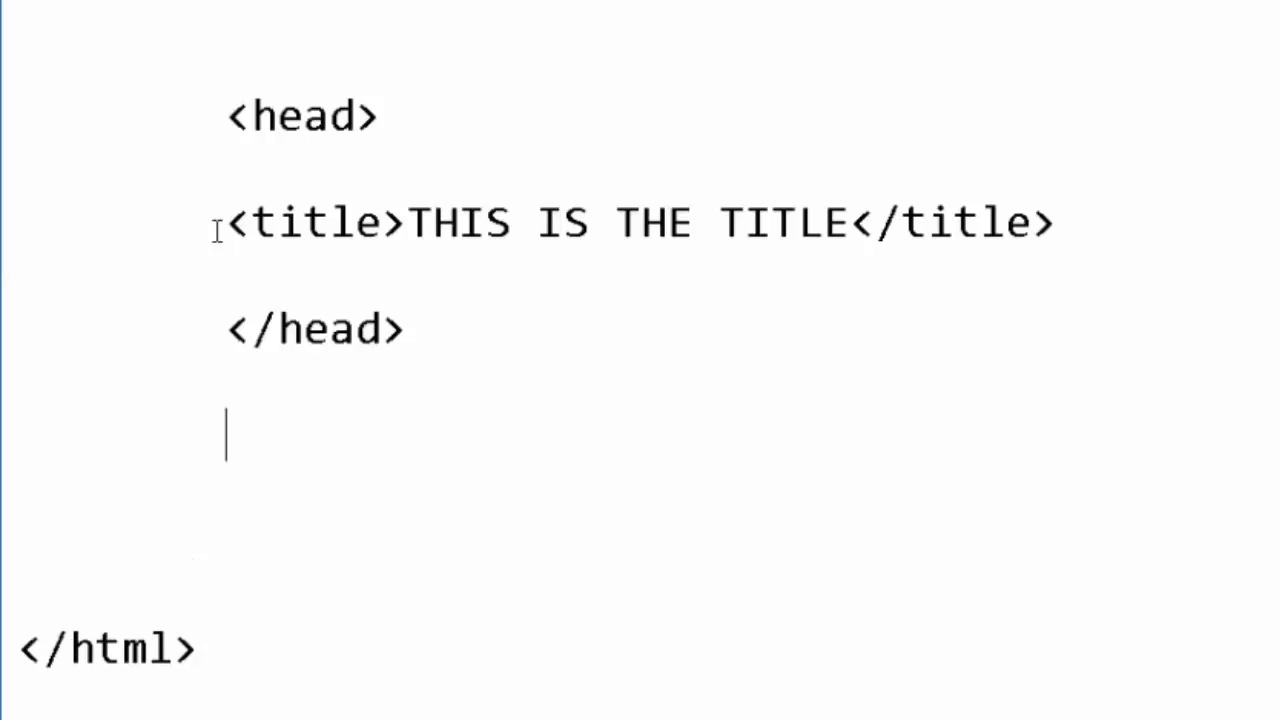
pyautogui.write('<bo')
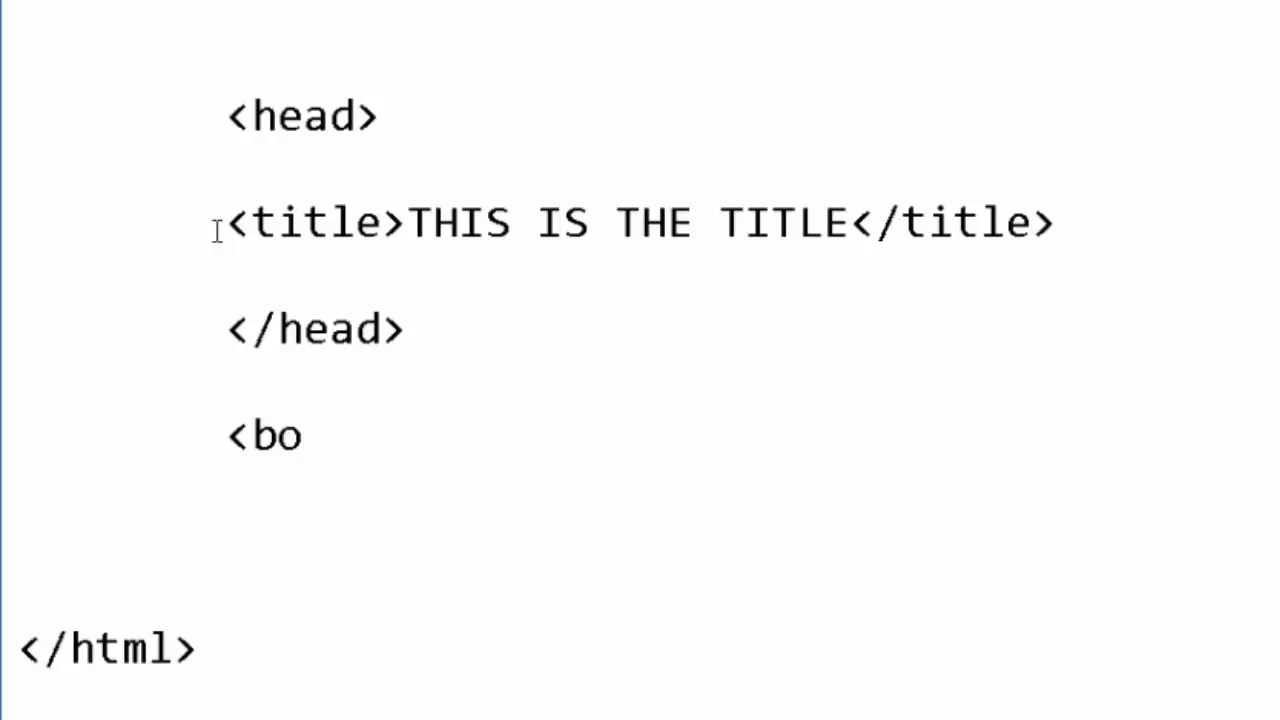
pyautogui.write('sy')
pyautogui.press('BackSpace')
pyautogui.write('dy>')
pyautogui.press('Return')
pyautogui.write('`')
pyautogui.press('BackSpace')
pyautogui.write('</')
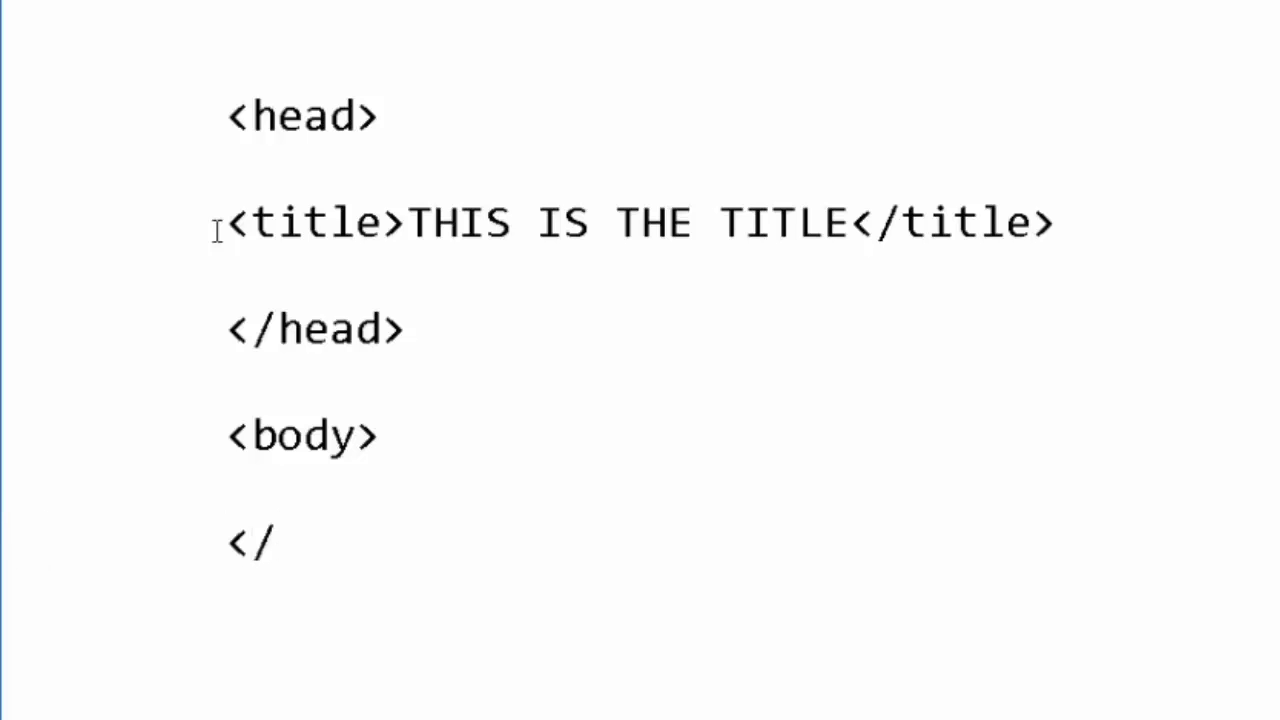
pyautogui.write('body>')
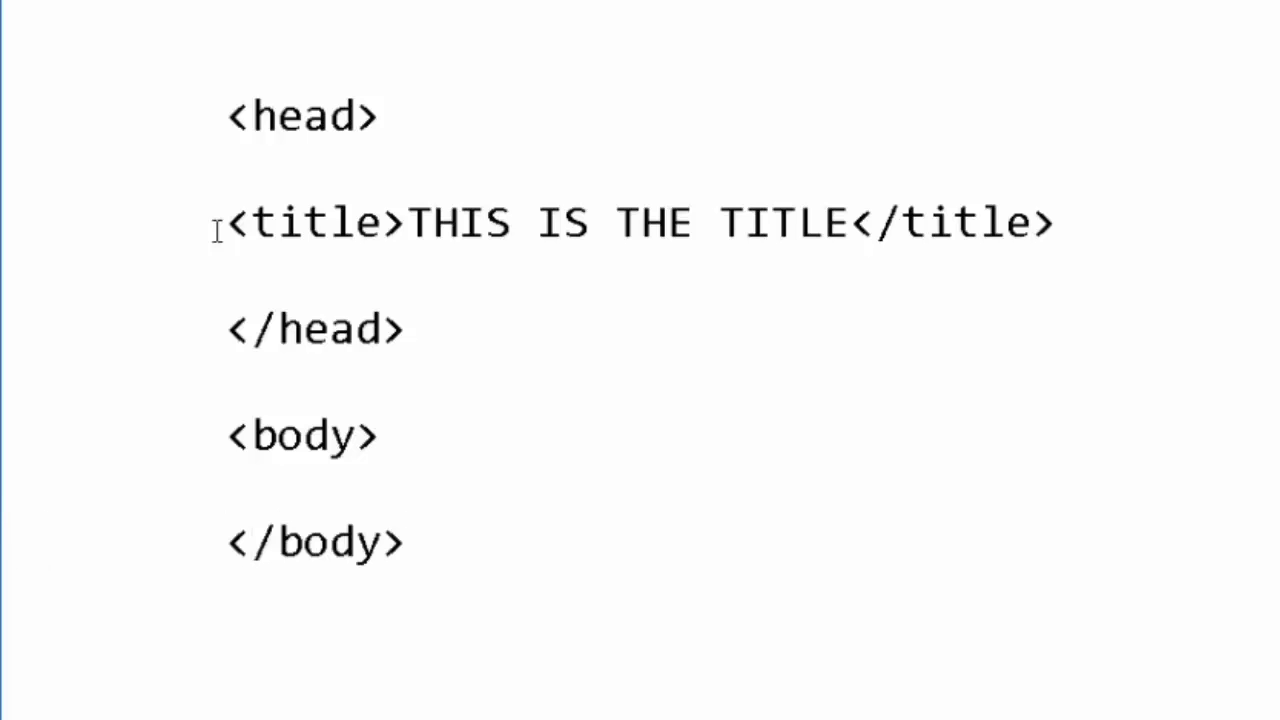
pyautogui.press('Return')
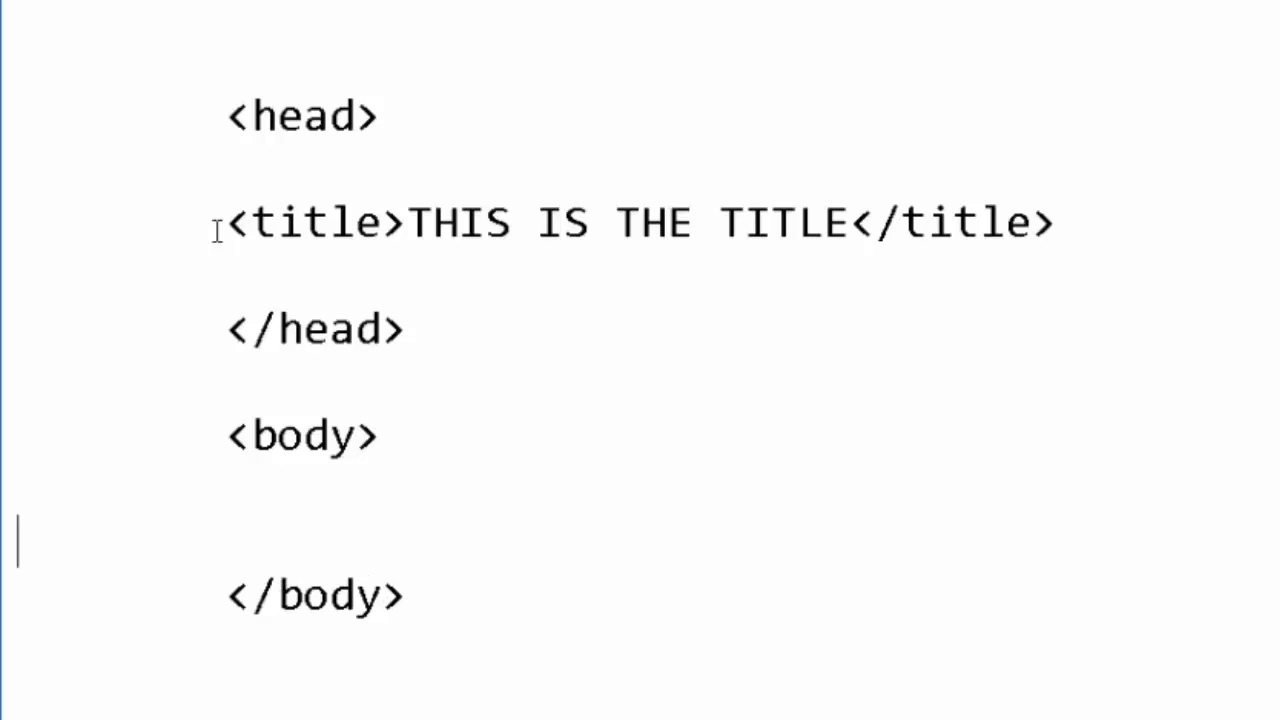
# - Insert the heading <h1> THIS IS THE HEADING </h1> inside the body
pyautogui.write('<h1.')
pyautogui.press('BackSpace')
pyautogui.write('> ')
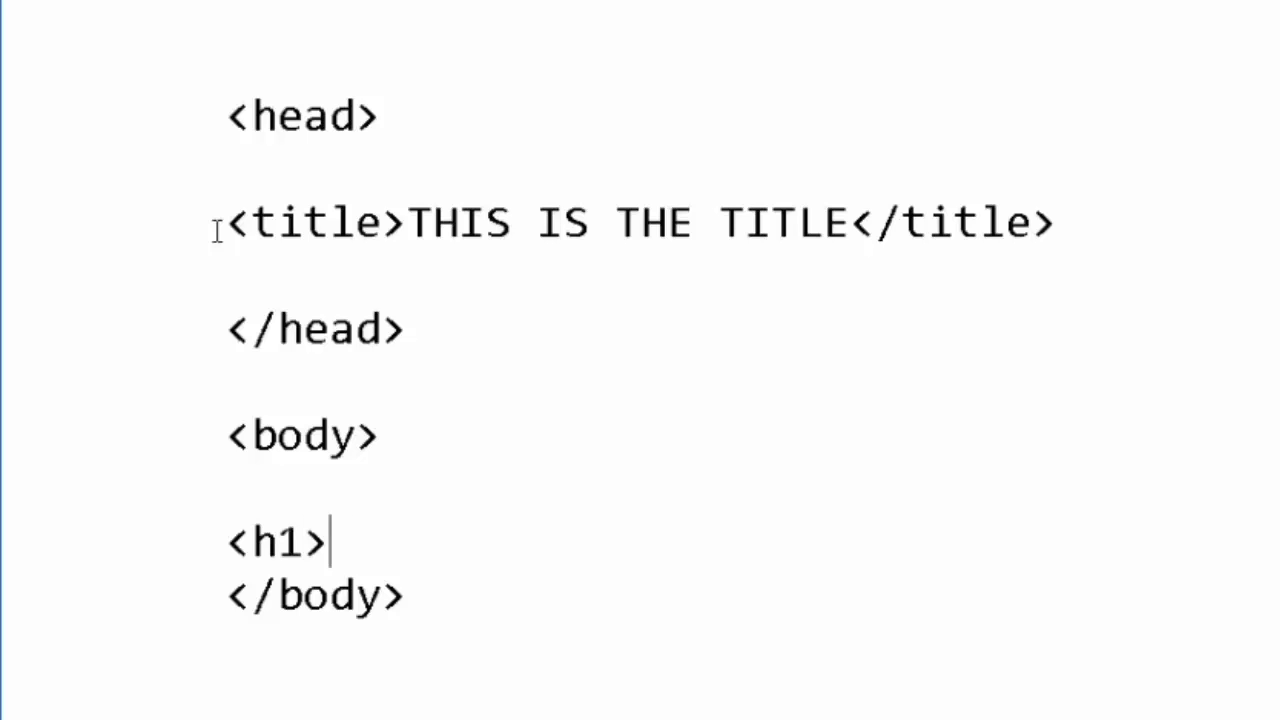
pyautogui.write('THIS IS THE')
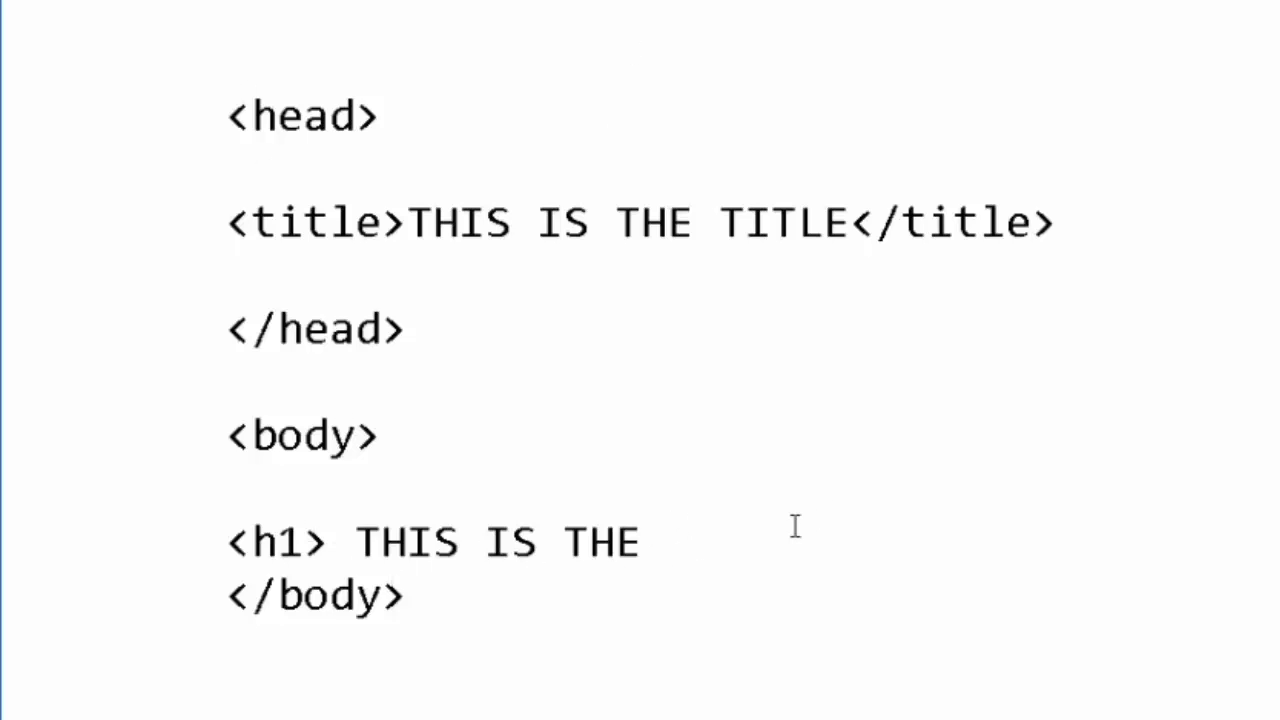
pyautogui.write('T')
pyautogui.press('BackSpace')
pyautogui.write('HEADING </')
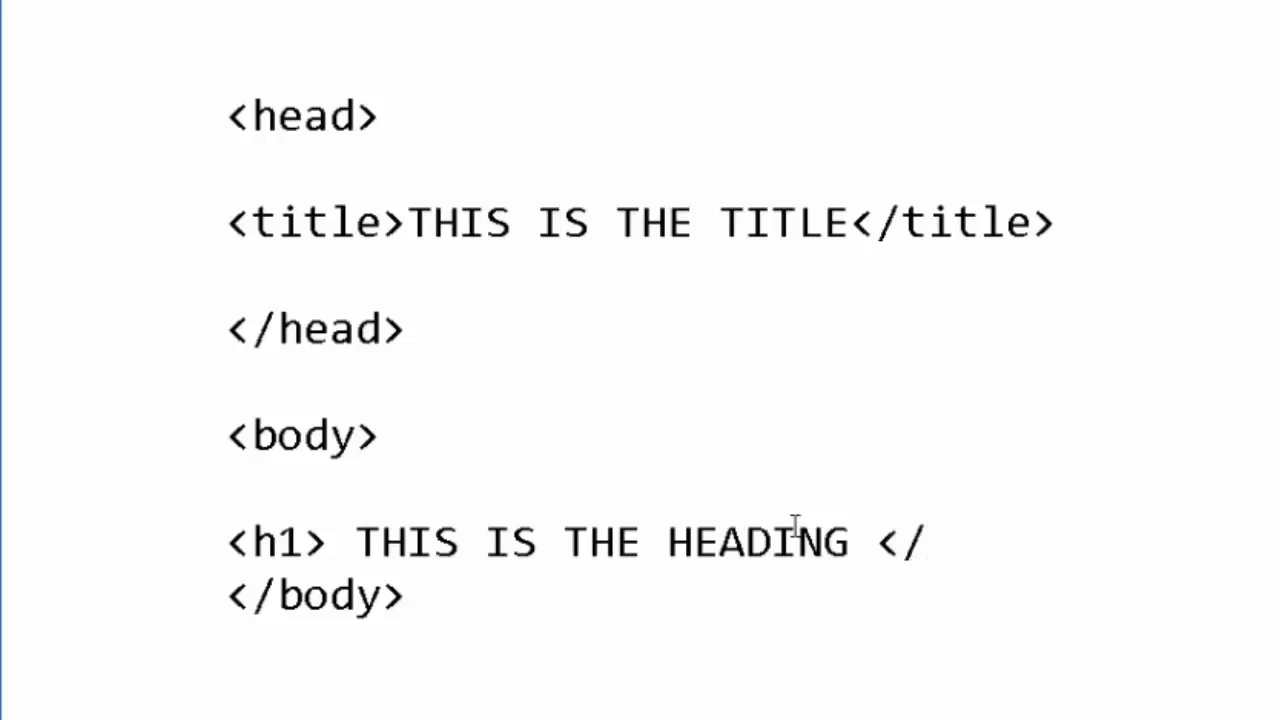
pyautogui.write('h1>')
pyautogui.press('Return')
# - Copy the h1 heading line onto the blank line below it
pyautogui.moveTo(330, 541); pyautogui.dragTo(850, 541)
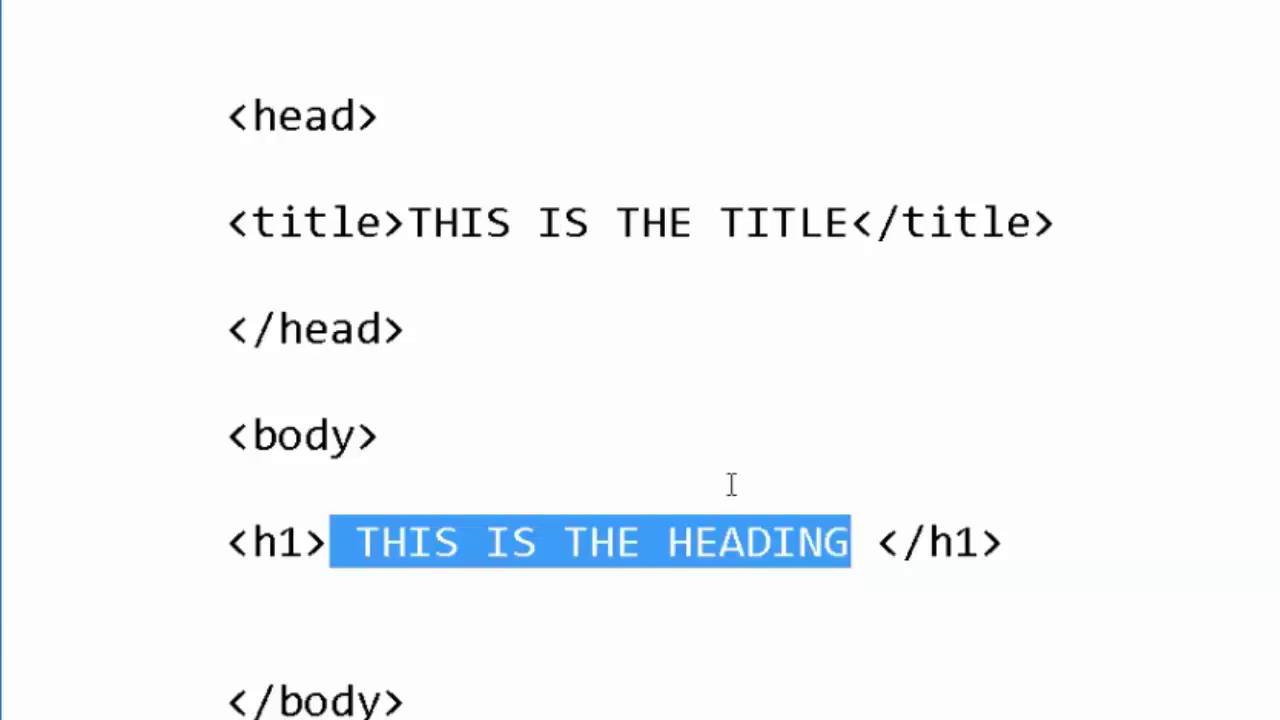
pyautogui.moveTo(224, 550); pyautogui.dragTo(1084, 571)
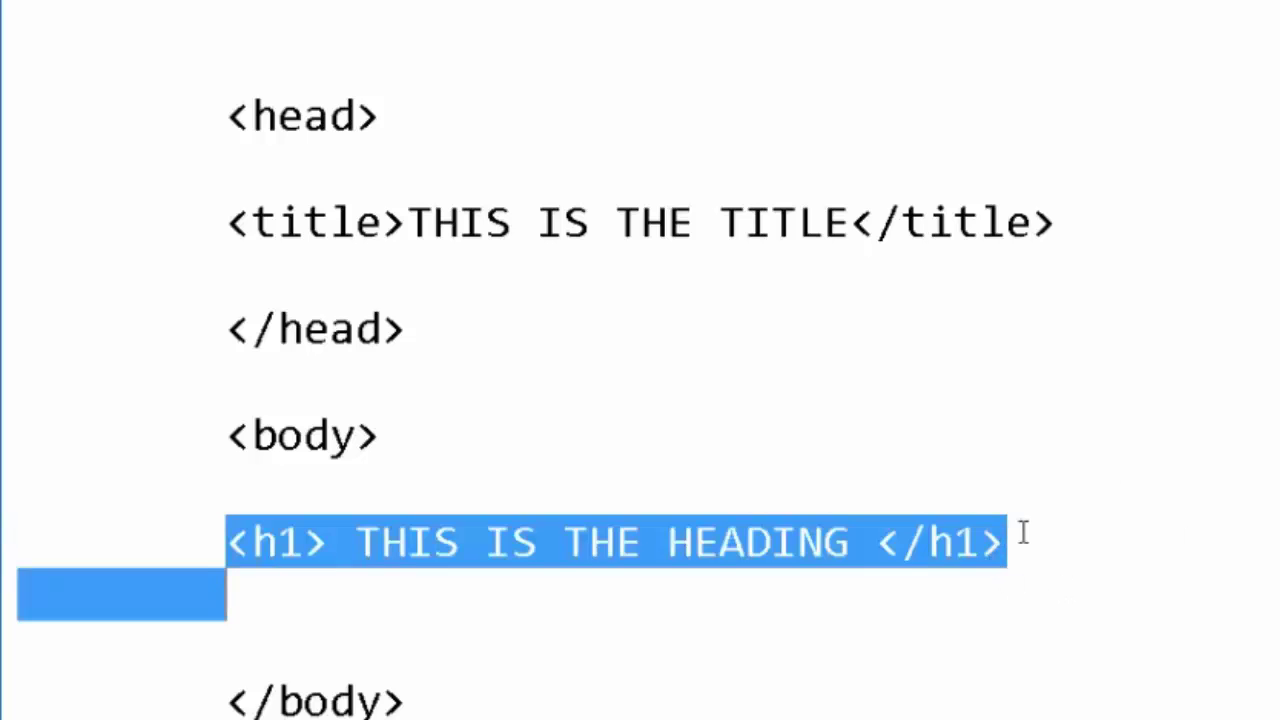
pyautogui.click(249, 645)
pyautogui.write('<h1> THIS IS THE HEADING </h1>')
# - Change the copied line to <h2> THIS IS THE HEADING 2 </h2>
pyautogui.click(303, 650)
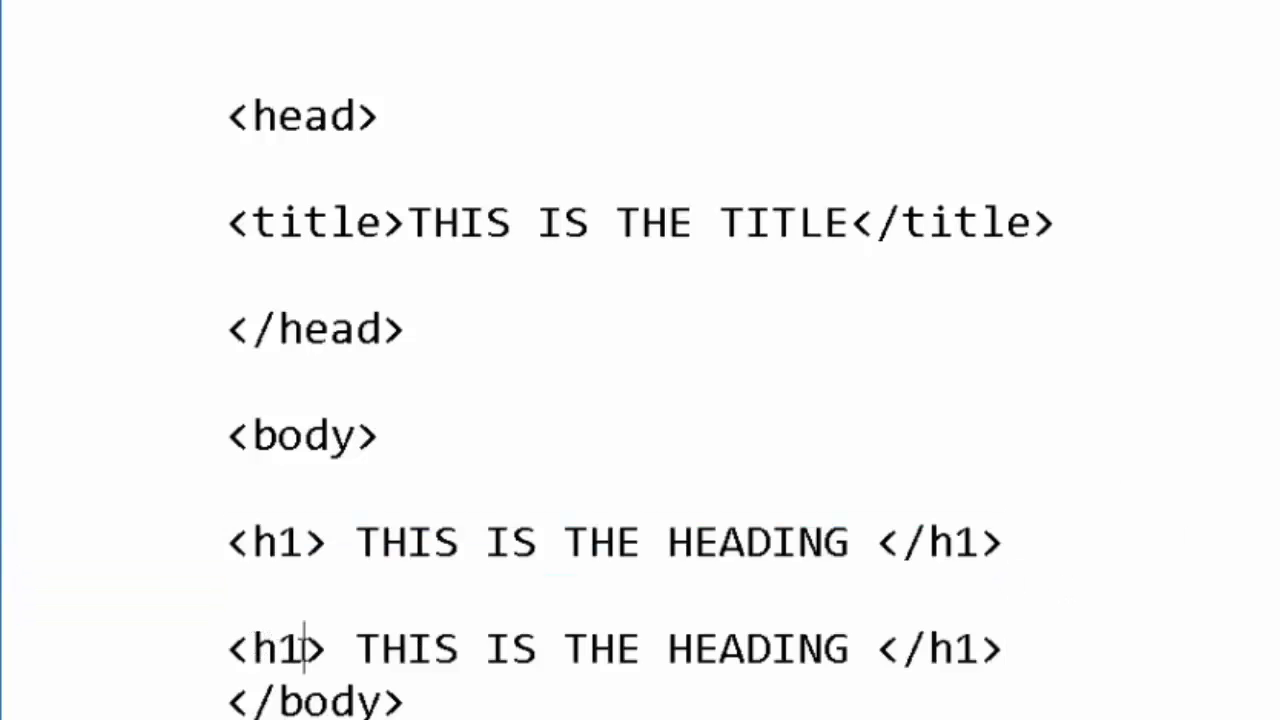
pyautogui.press('BackSpace')
pyautogui.write('2')
pyautogui.click(980, 648)
pyautogui.press('BackSpace')
pyautogui.write('2')
pyautogui.press('Left')
pyautogui.press('Left')
pyautogui.press('Left')
pyautogui.press('Left')
pyautogui.press('Left')
pyautogui.write('2')
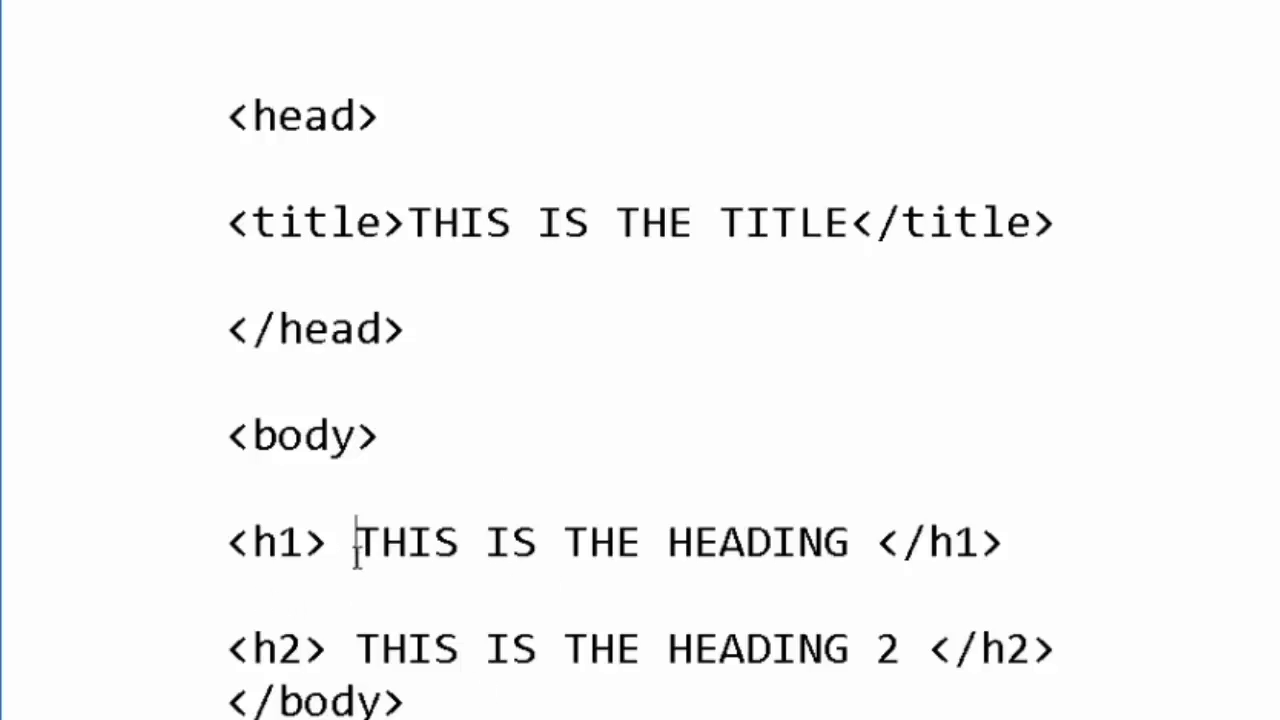
# - Add a blank line after the h2 heading, before </body>
pyautogui.moveTo(357, 543); pyautogui.dragTo(862, 540)
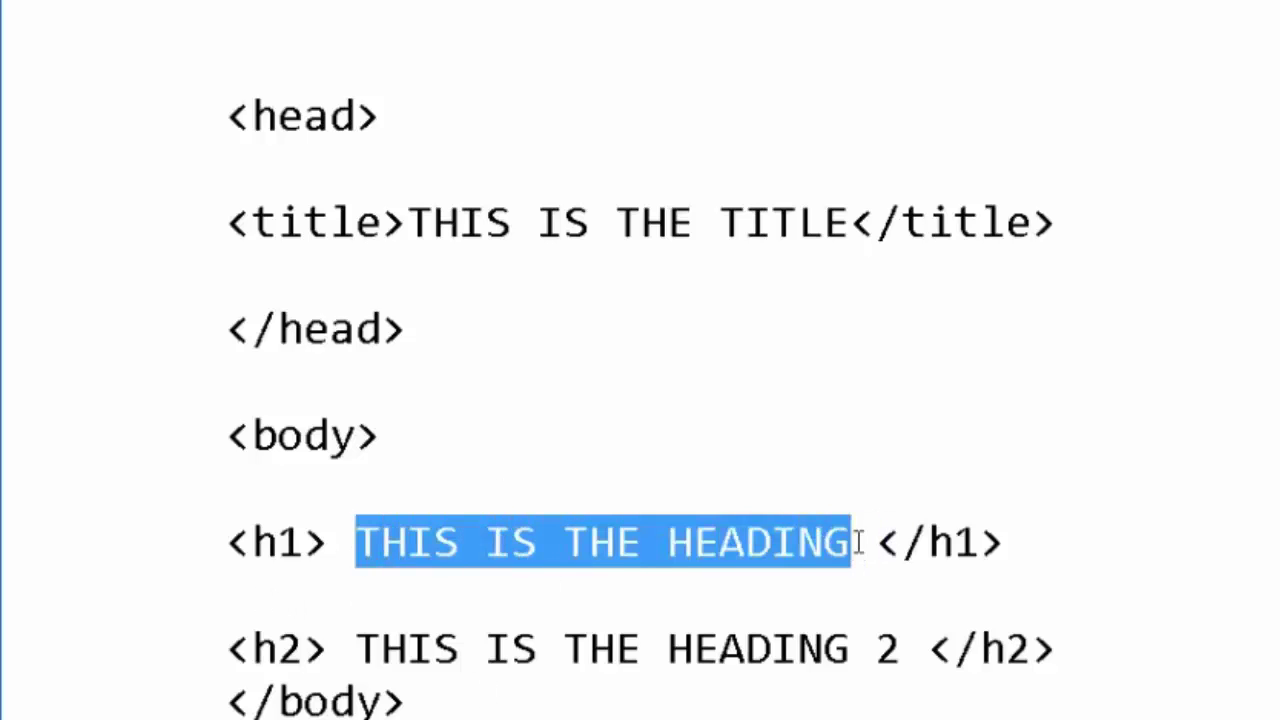
pyautogui.moveTo(904, 652)
pyautogui.mouseDown()
pyautogui.moveTo(580, 622)
pyautogui.moveTo(352, 632)
pyautogui.mouseUp()
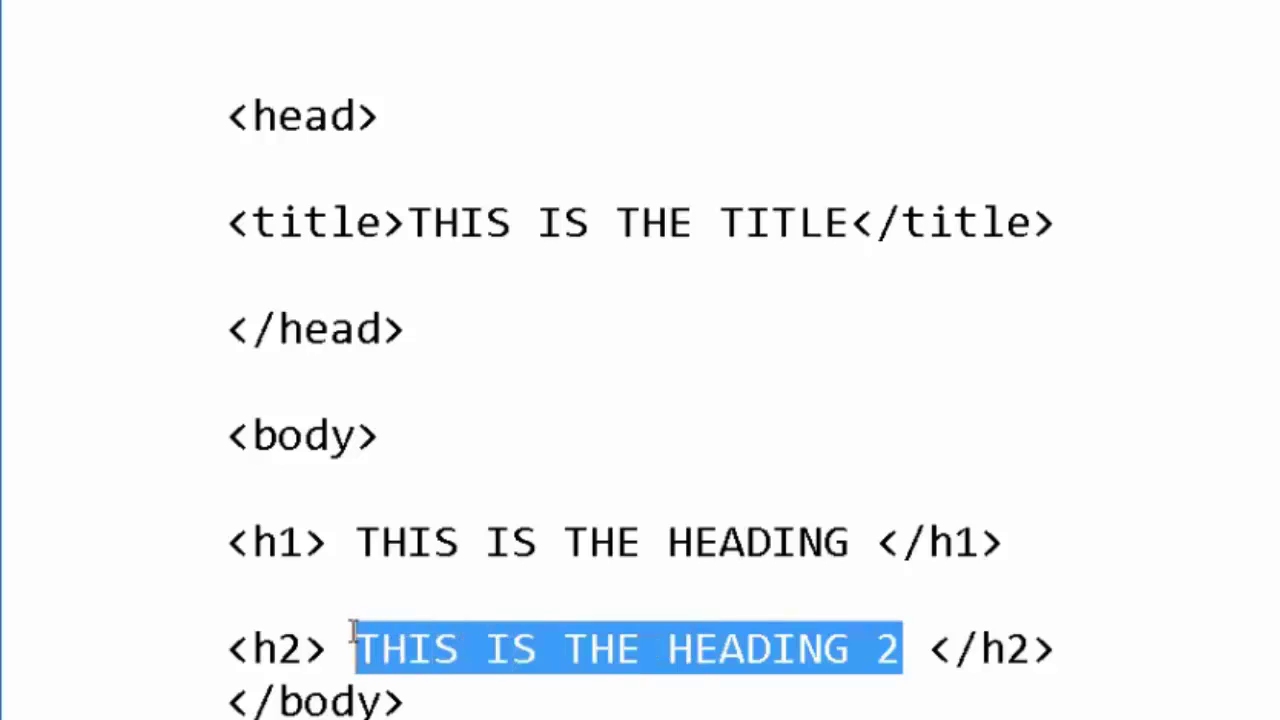
pyautogui.press('End')
pyautogui.press('Return')
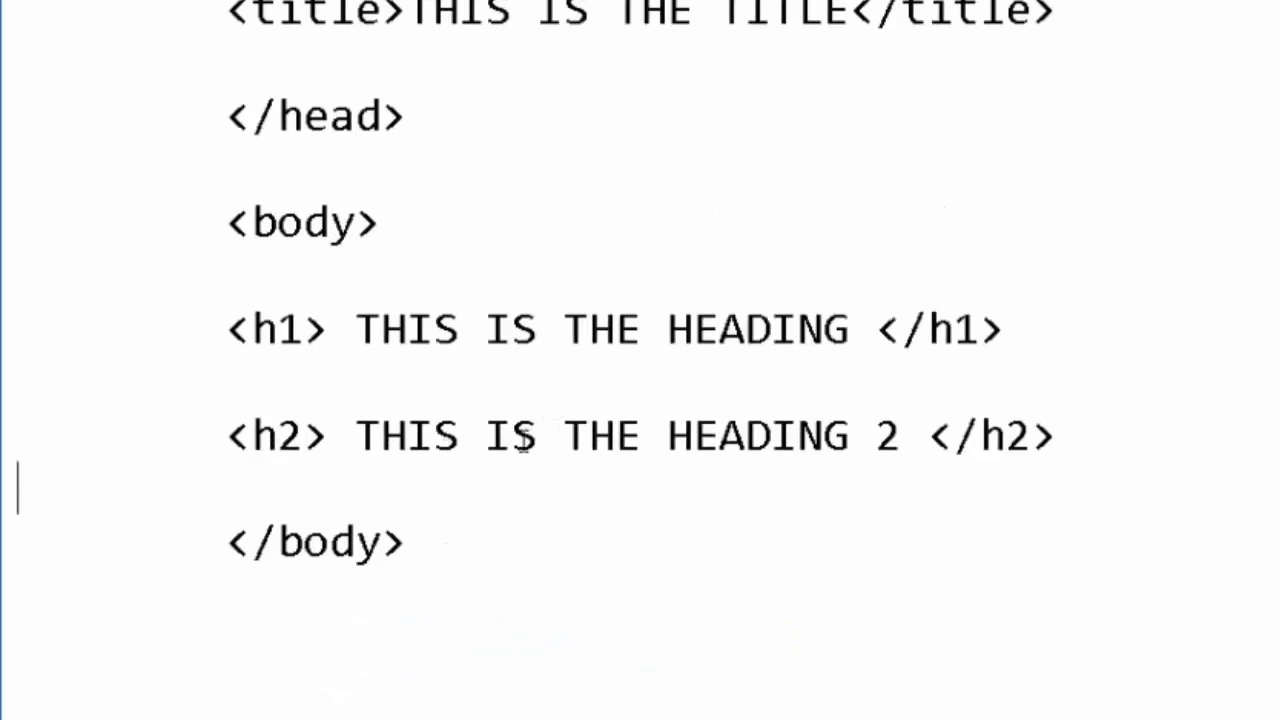
pyautogui.click(210, 310)
# - Indent the h1, h2 and title lines one extra tab
pyautogui.press('Tab')
pyautogui.press('Down')
pyautogui.press('Home')
pyautogui.press('Tab')
pyautogui.press('Up')
pyautogui.press('Up')
pyautogui.press('Up')
pyautogui.press('Home')
pyautogui.press('Tab')
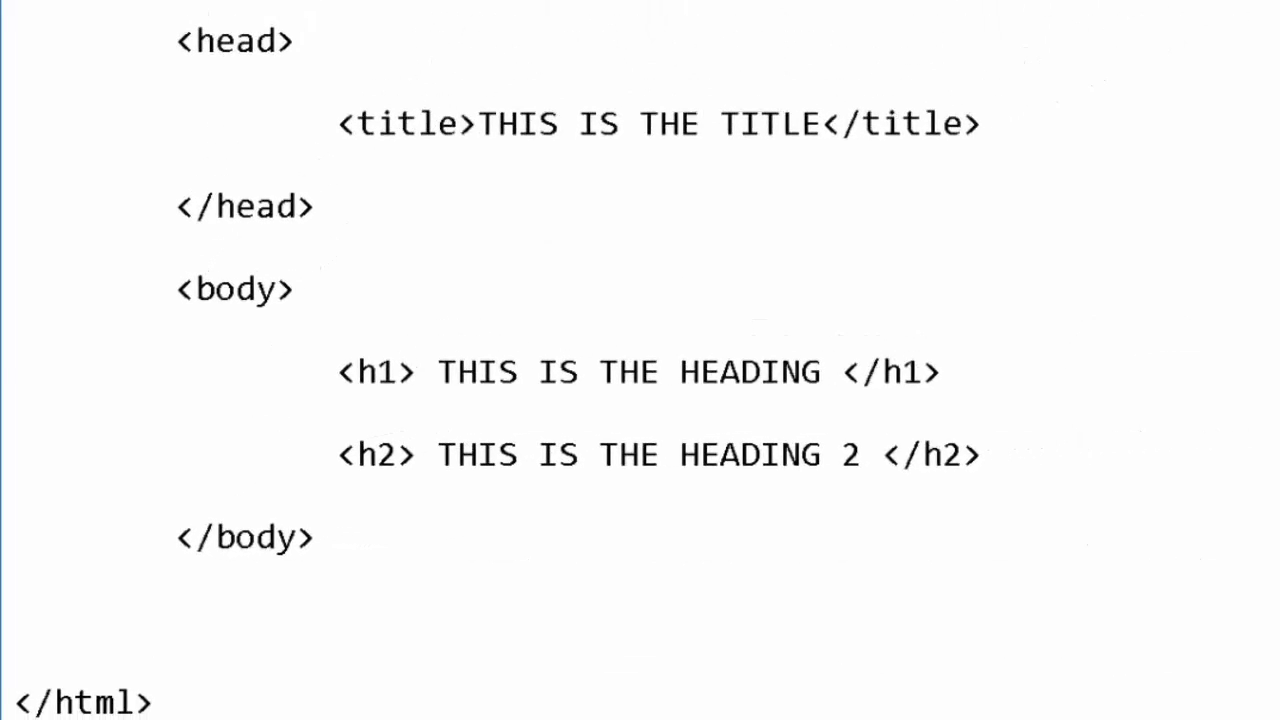
# - Review the closing html tag, comment, head tags and title line
pyautogui.moveTo(171, 680); pyautogui.dragTo(15, 680)
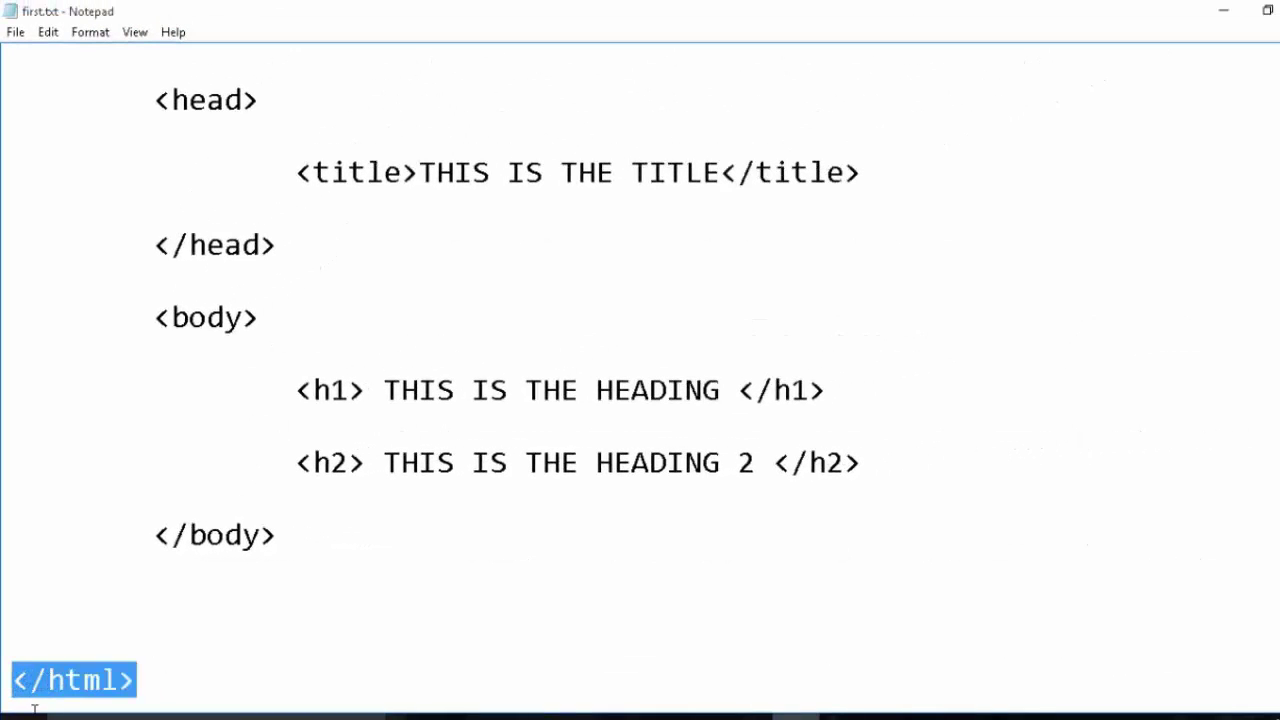
pyautogui.scroll(1, 211, 600)
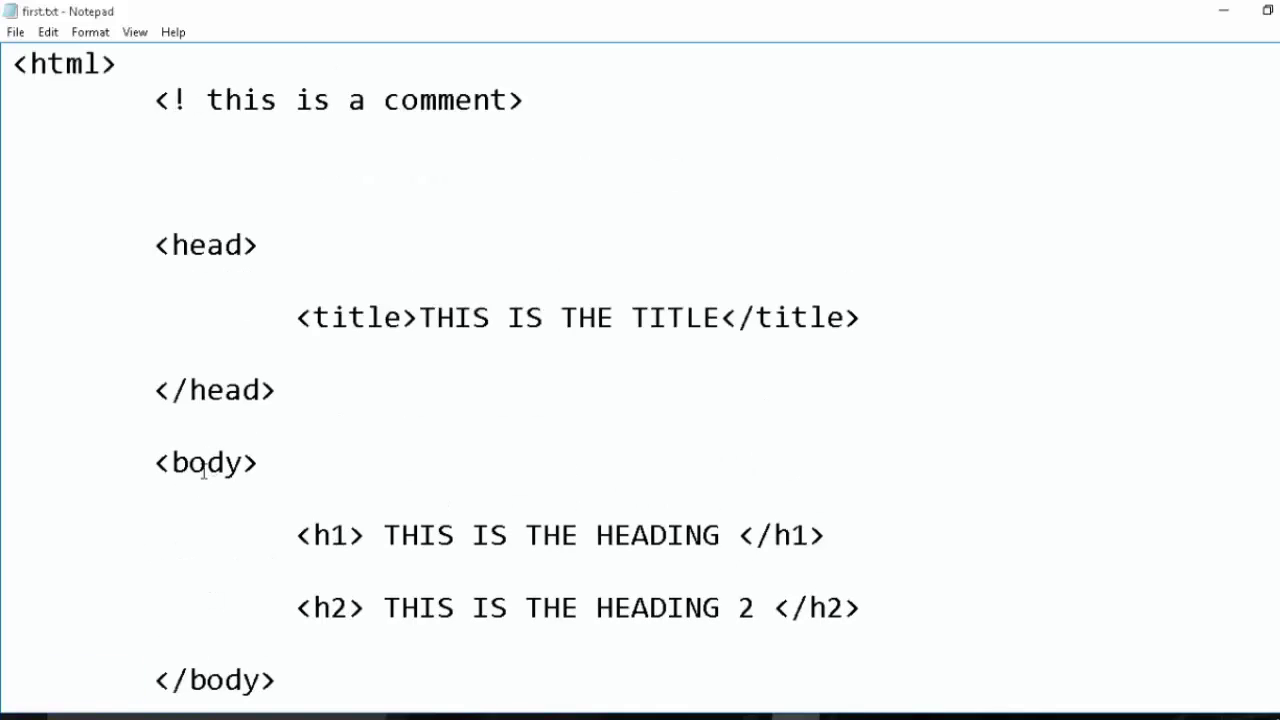
pyautogui.moveTo(154, 100); pyautogui.dragTo(523, 129)
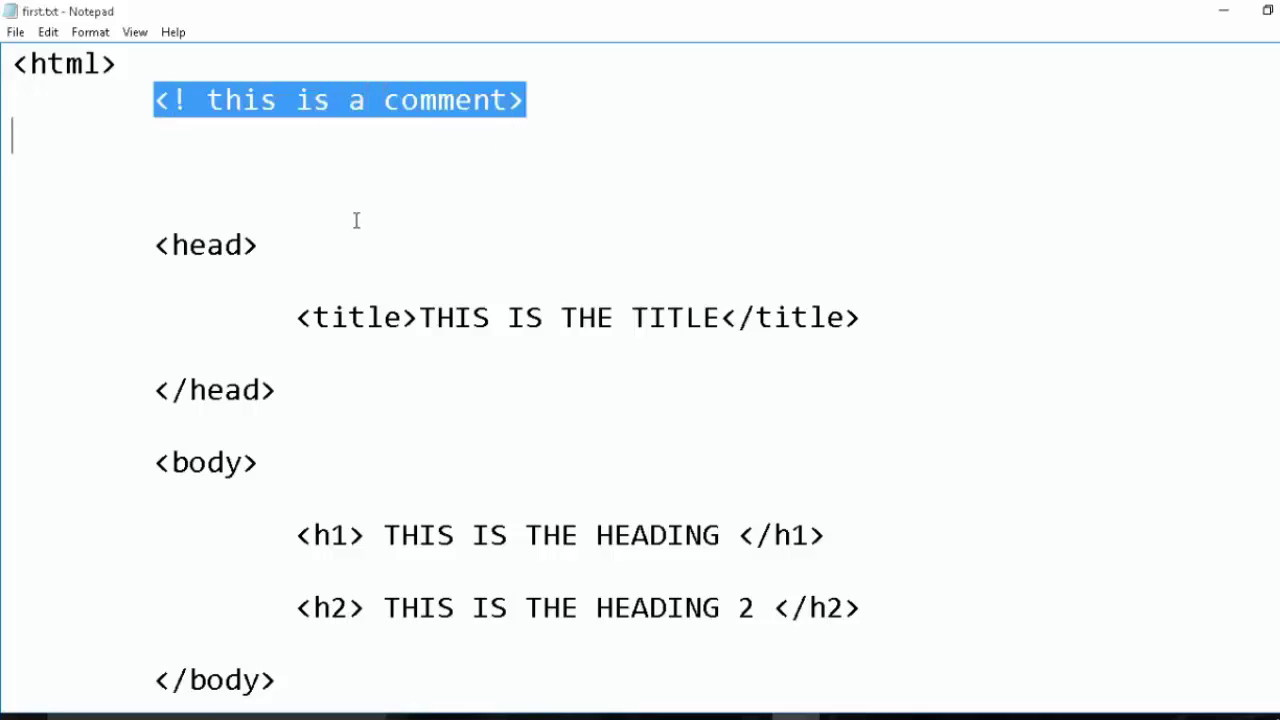
pyautogui.moveTo(531, 100); pyautogui.dragTo(141, 110)
pyautogui.moveTo(155, 244); pyautogui.dragTo(318, 400)
pyautogui.click(158, 248)
pyautogui.moveTo(158, 248); pyautogui.dragTo(289, 245)
pyautogui.moveTo(156, 388); pyautogui.dragTo(318, 377)
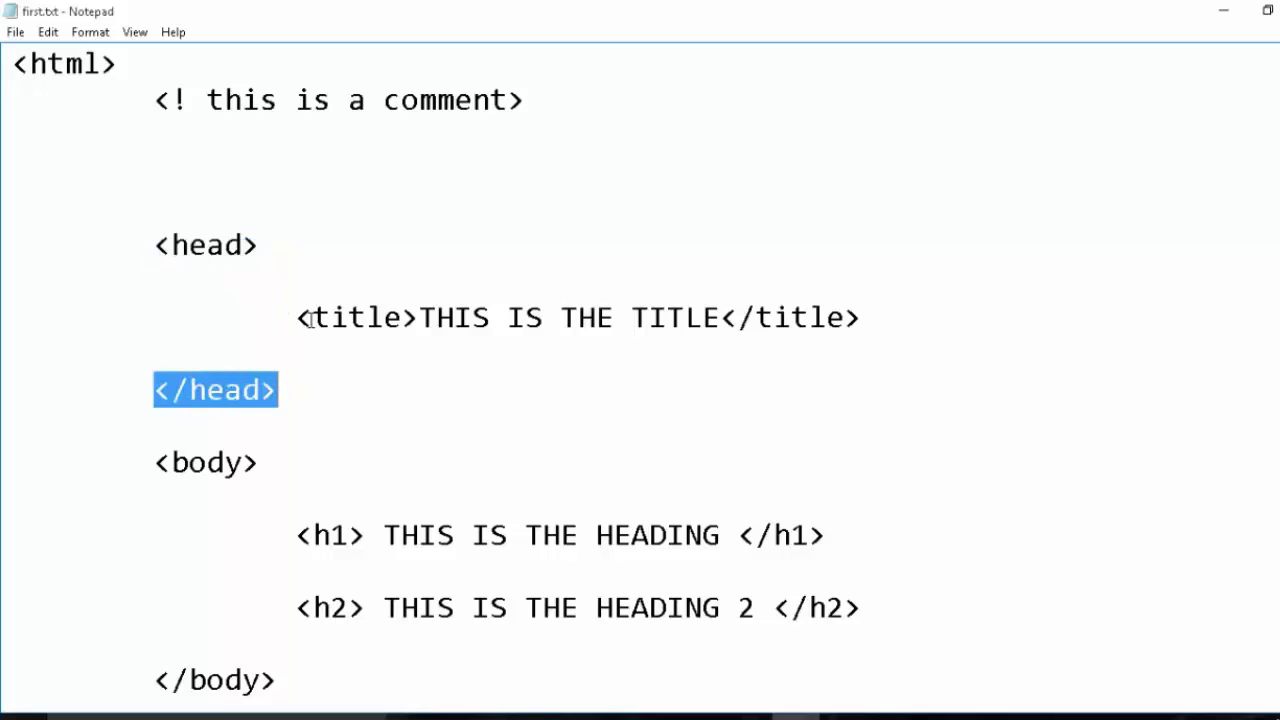
pyautogui.moveTo(300, 318); pyautogui.dragTo(900, 310)
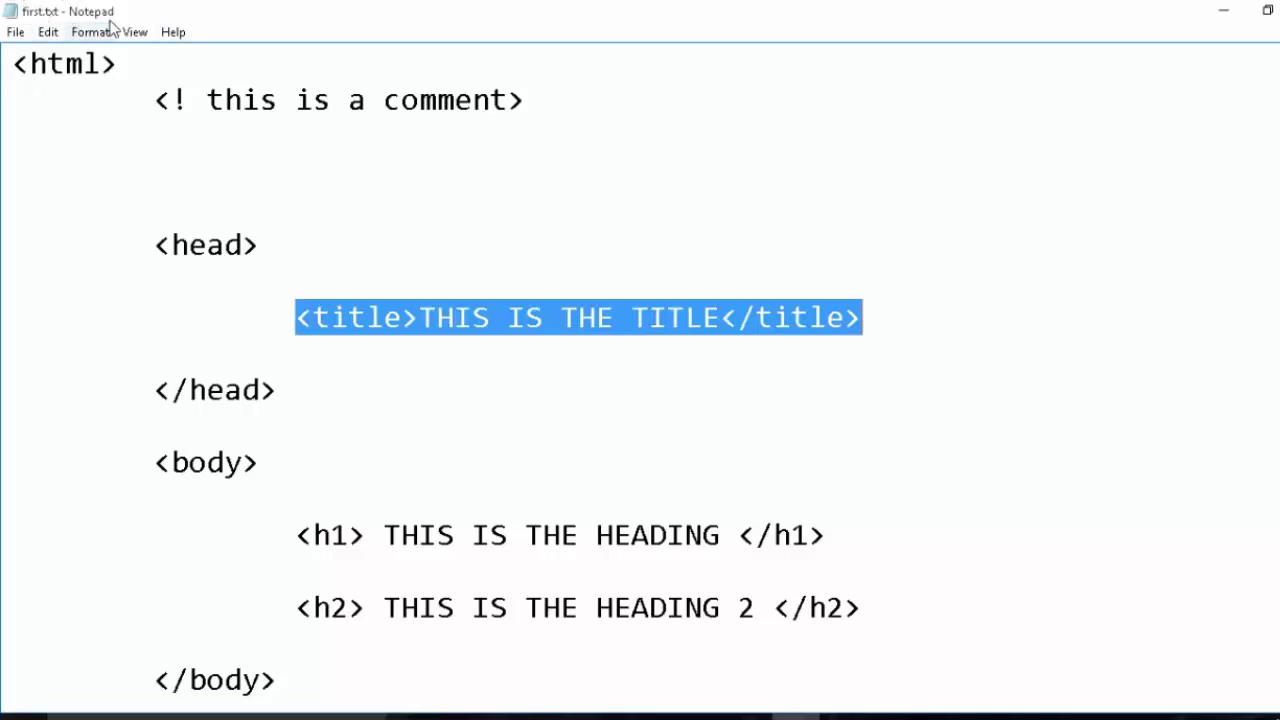
pyautogui.scroll(-2, 266, 497)
pyautogui.moveTo(154, 317); pyautogui.dragTo(262, 314)
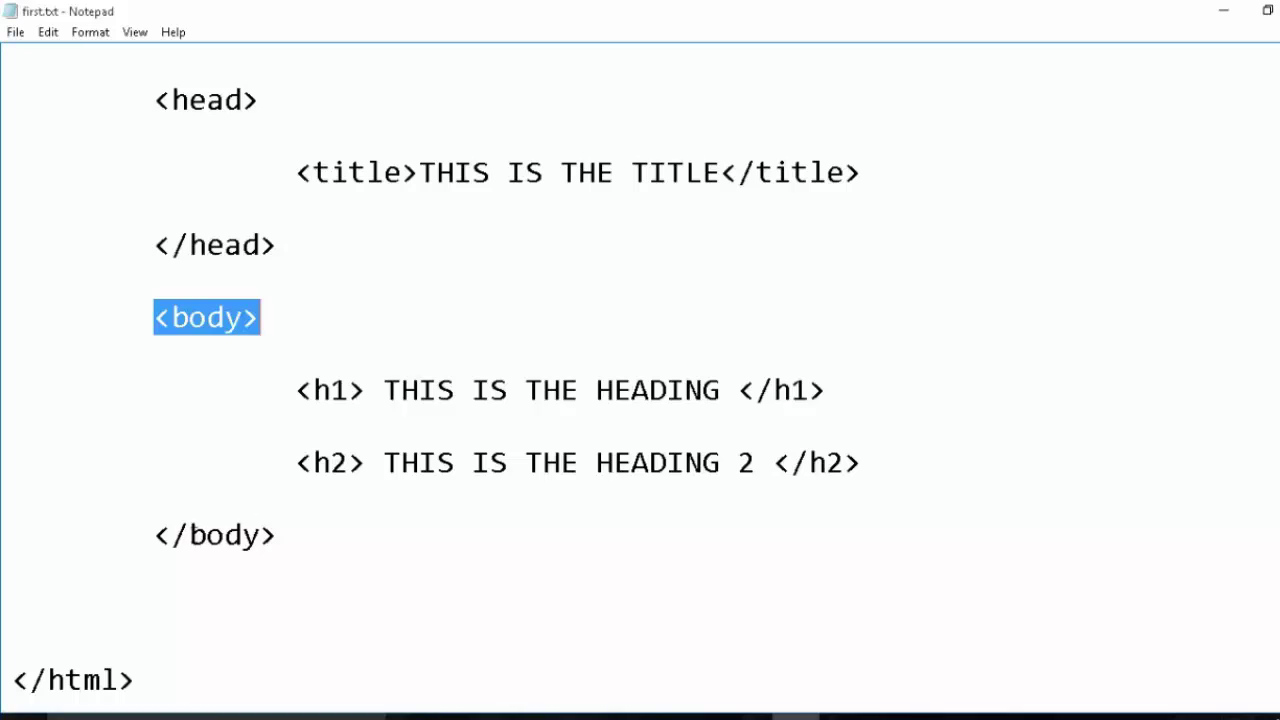
pyautogui.moveTo(171, 548); pyautogui.dragTo(312, 531)
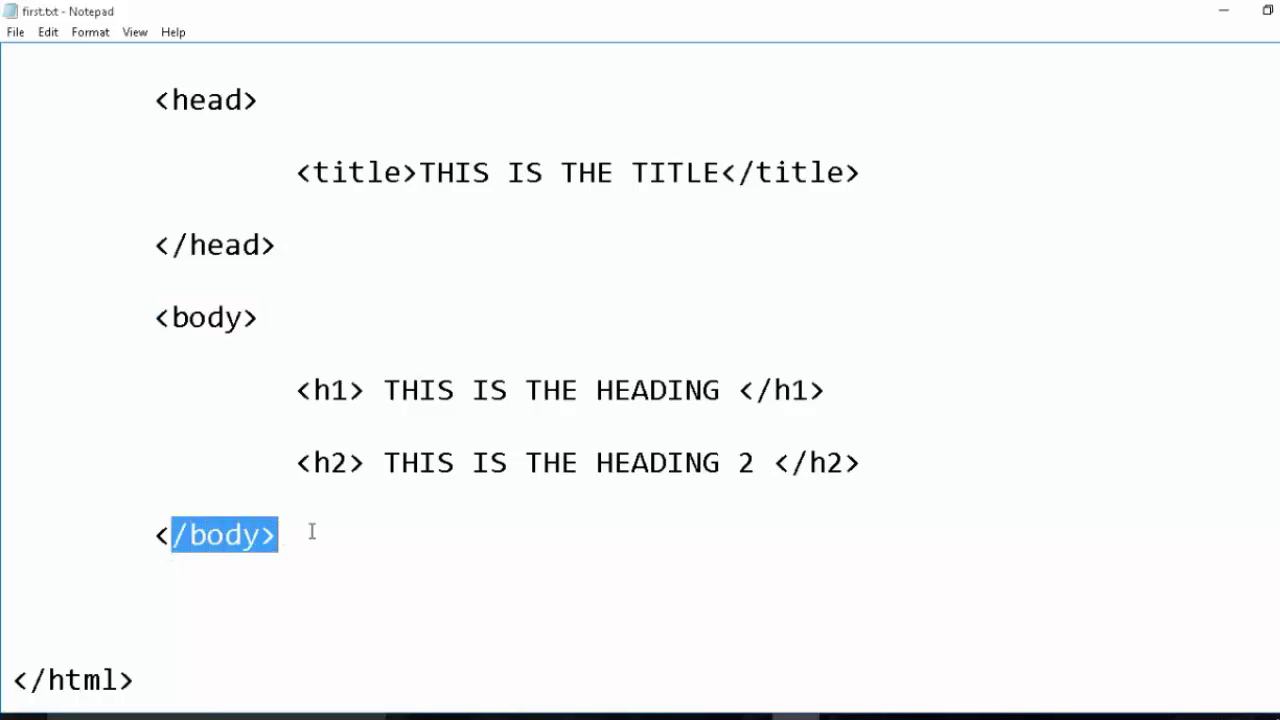
pyautogui.click(270, 390)
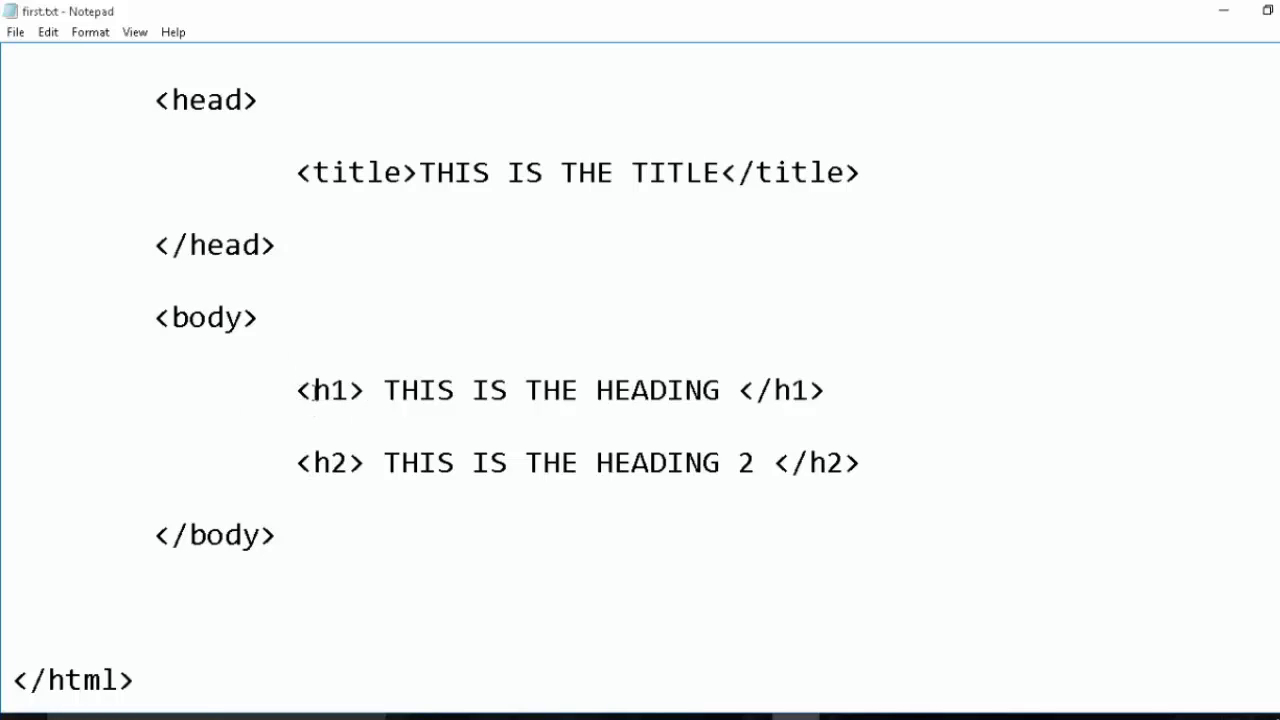
pyautogui.moveTo(318, 390); pyautogui.dragTo(828, 390)
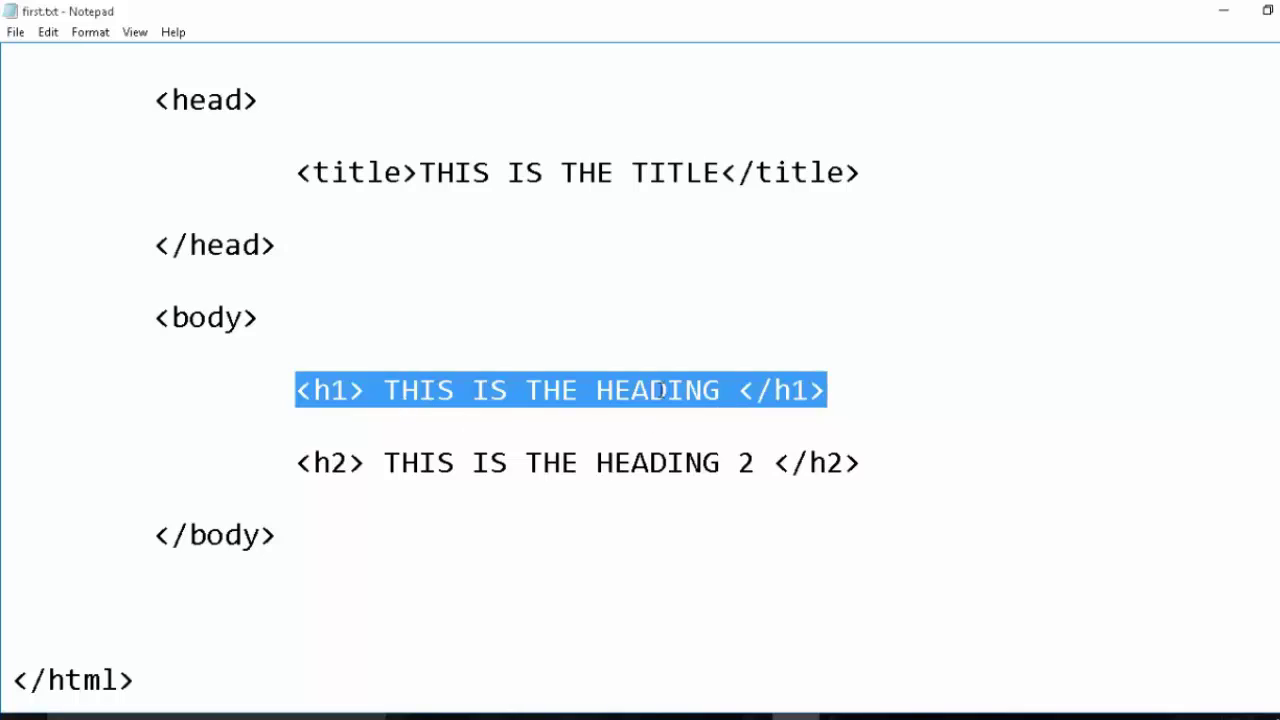
pyautogui.click(349, 468)
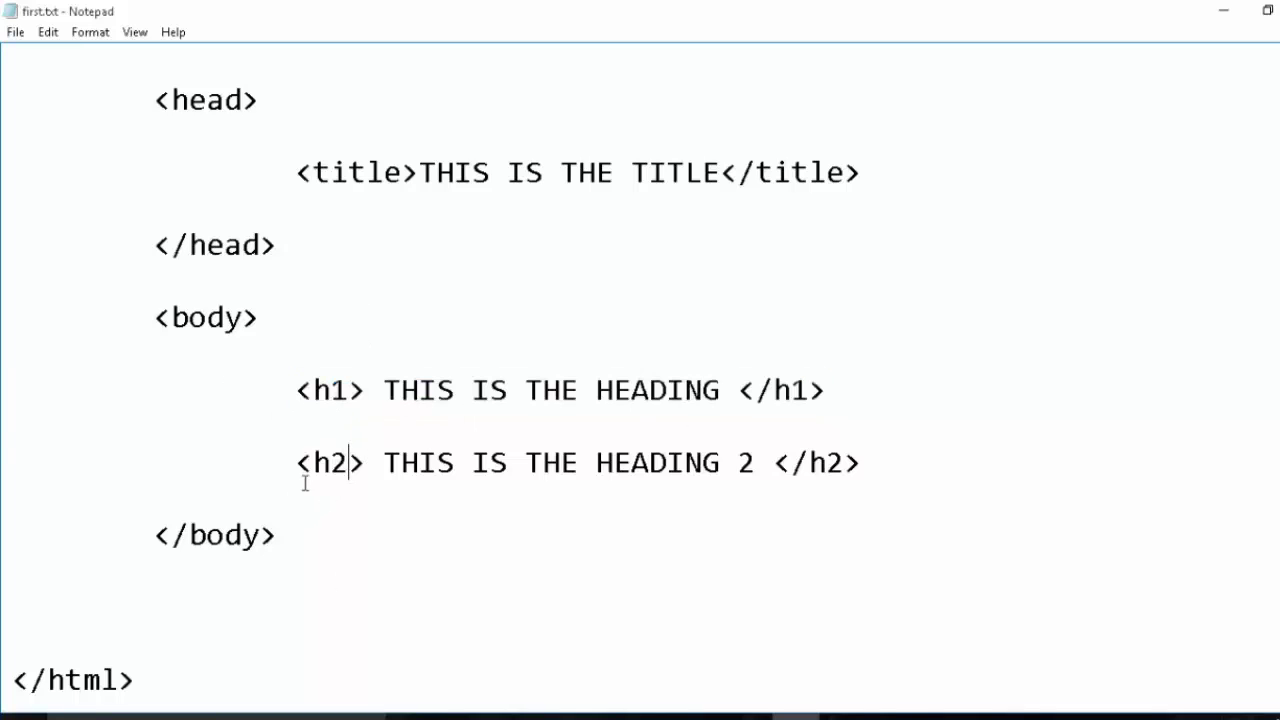
pyautogui.moveTo(387, 462); pyautogui.dragTo(725, 462)
pyautogui.moveTo(704, 390)
pyautogui.mouseDown()
pyautogui.moveTo(401, 390)
pyautogui.moveTo(722, 388)
pyautogui.mouseUp()
pyautogui.scroll(1, 395, 430)
pyautogui.scroll(-1, 400, 400)
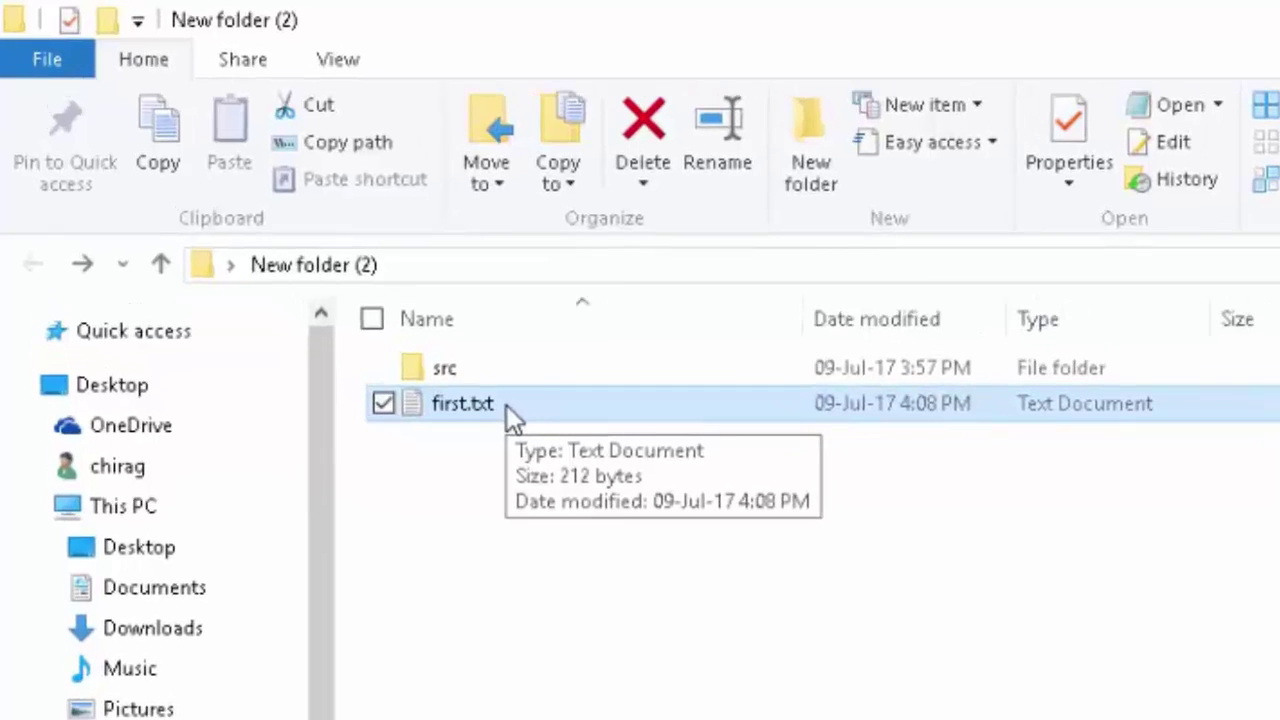
# - Rename first.txt to first.html and accept the extension change warning
pyautogui.click(506, 404)
pyautogui.press('BackSpace')
pyautogui.press('BackSpace')
pyautogui.press('BackSpace')
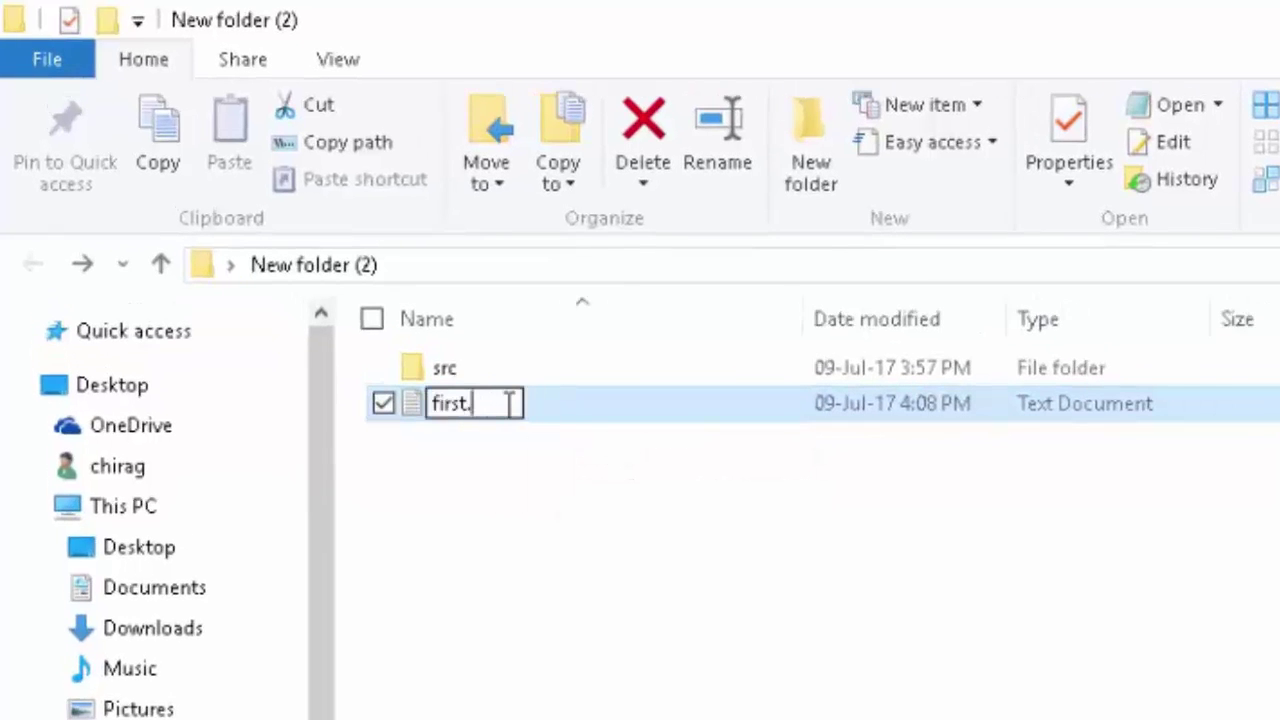
pyautogui.write('html')
pyautogui.press('Return')
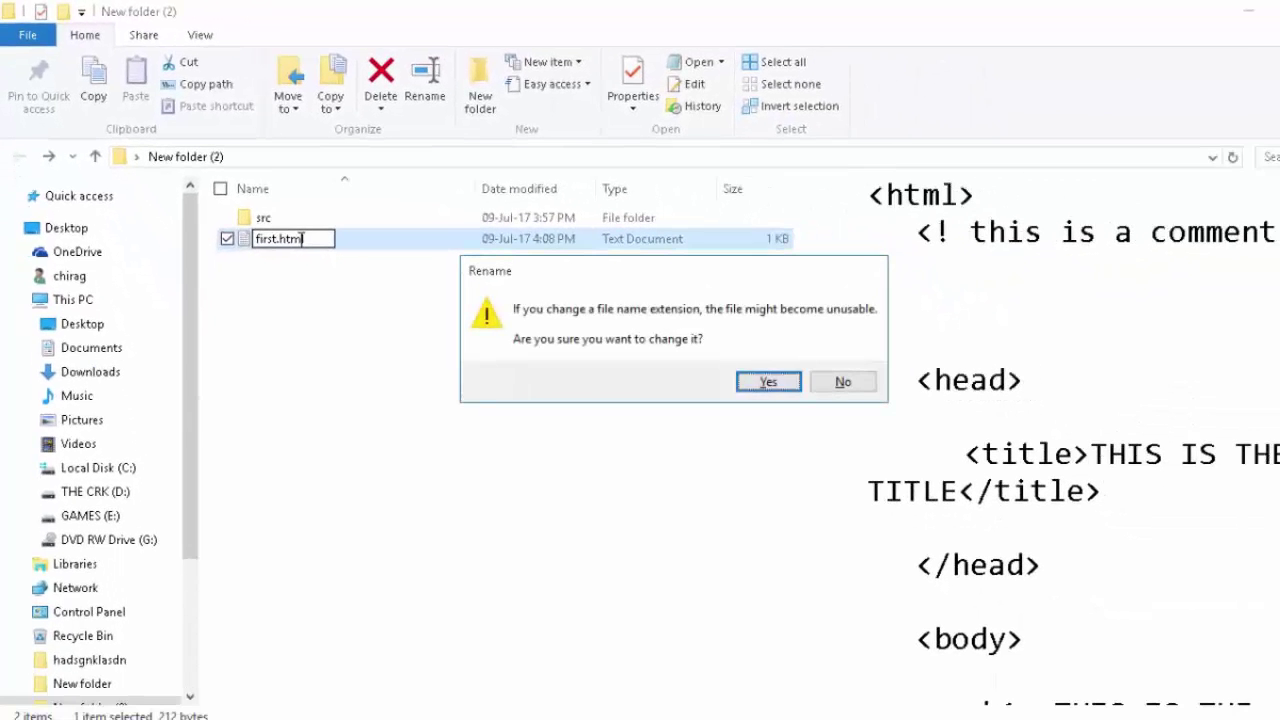
pyautogui.press('Return')
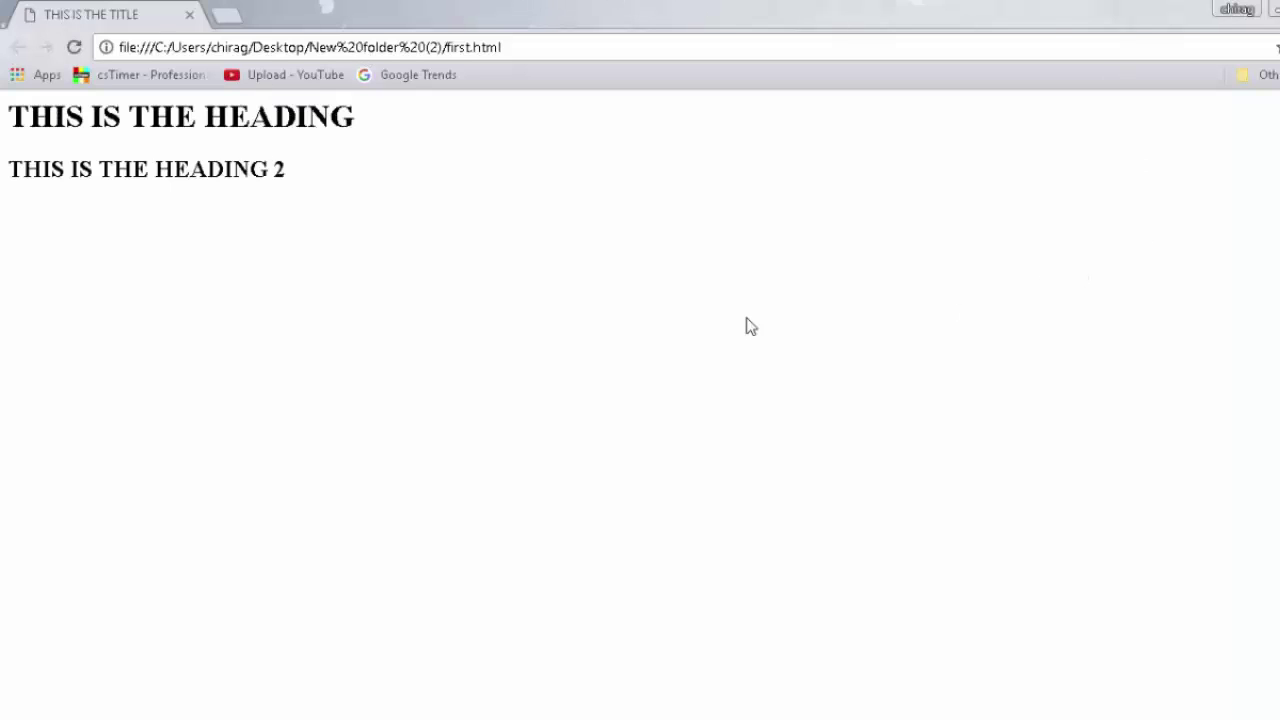
# - Open first.html's page source and check its title and h1 lines
pyautogui.moveTo(8, 120); pyautogui.dragTo(365, 131)
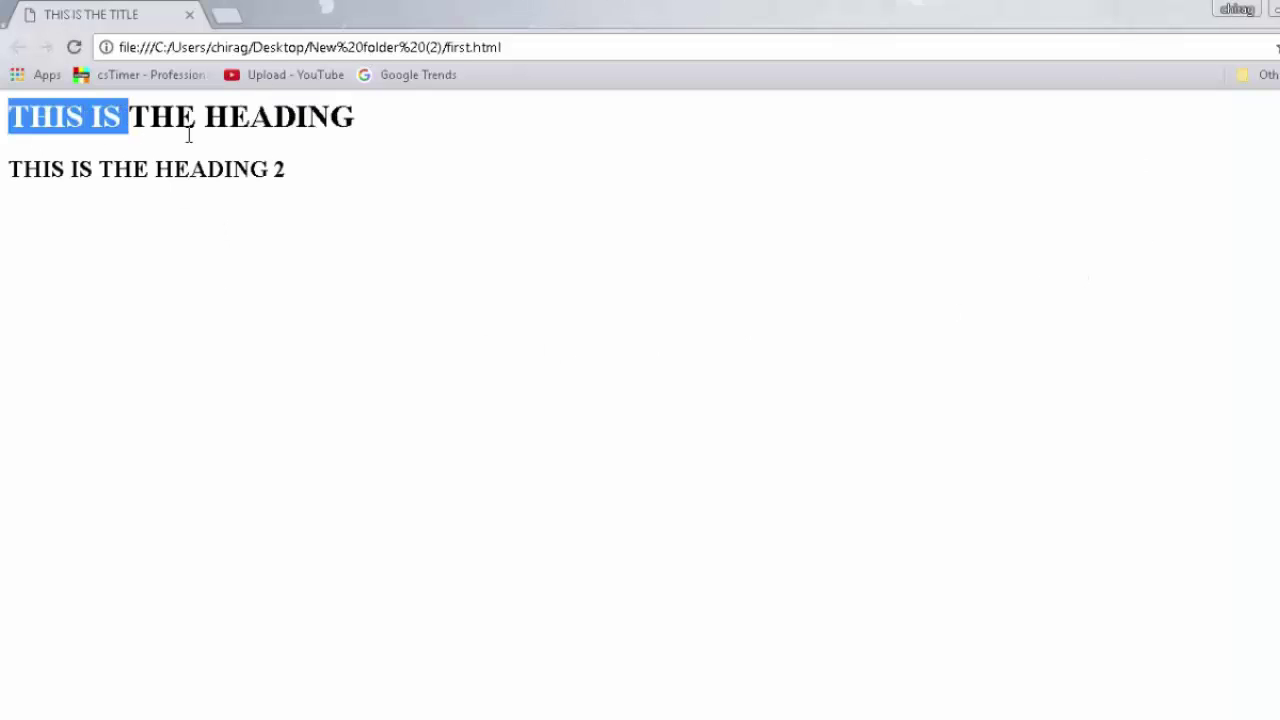
pyautogui.rightClick(434, 236)
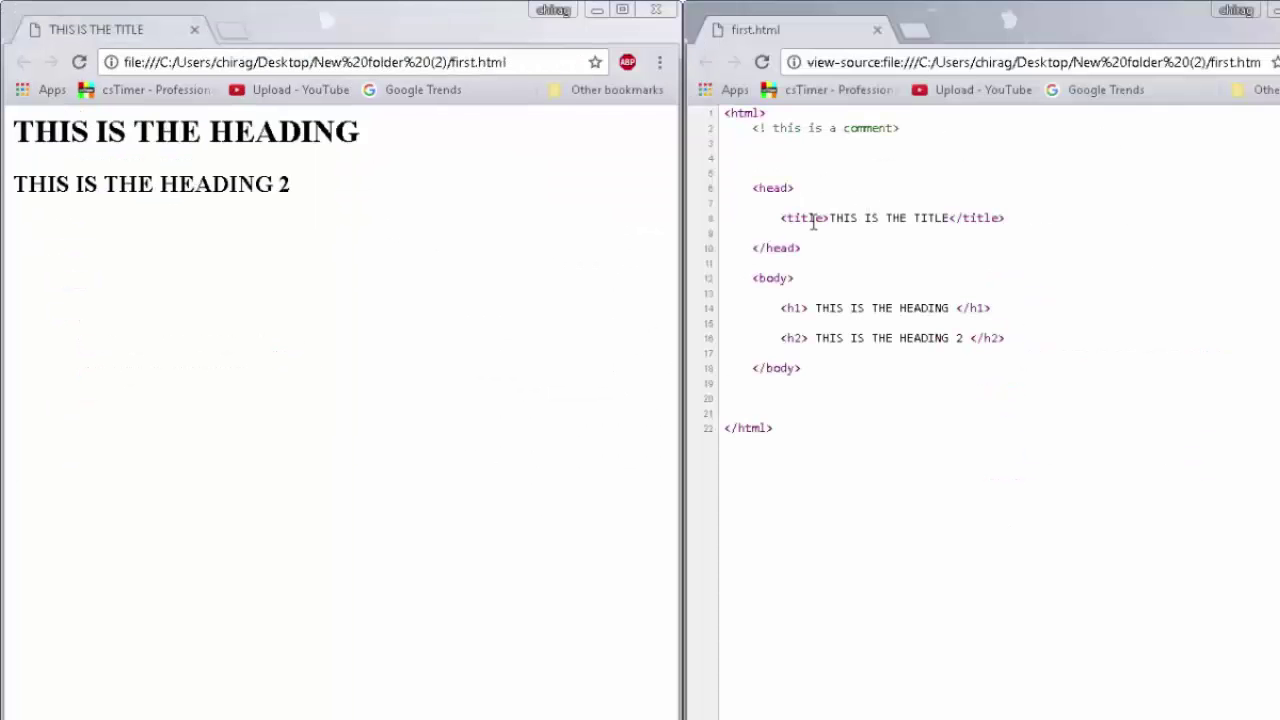
pyautogui.moveTo(838, 221); pyautogui.dragTo(936, 218)
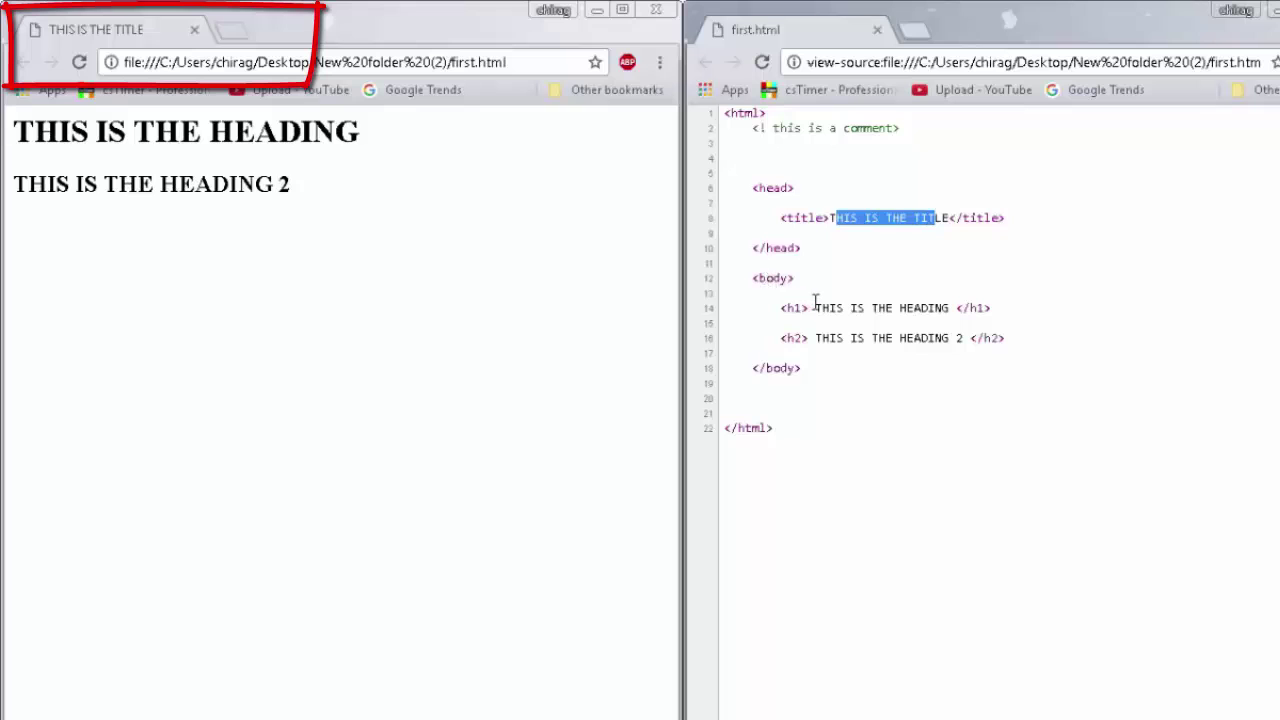
pyautogui.moveTo(816, 307); pyautogui.dragTo(954, 307)
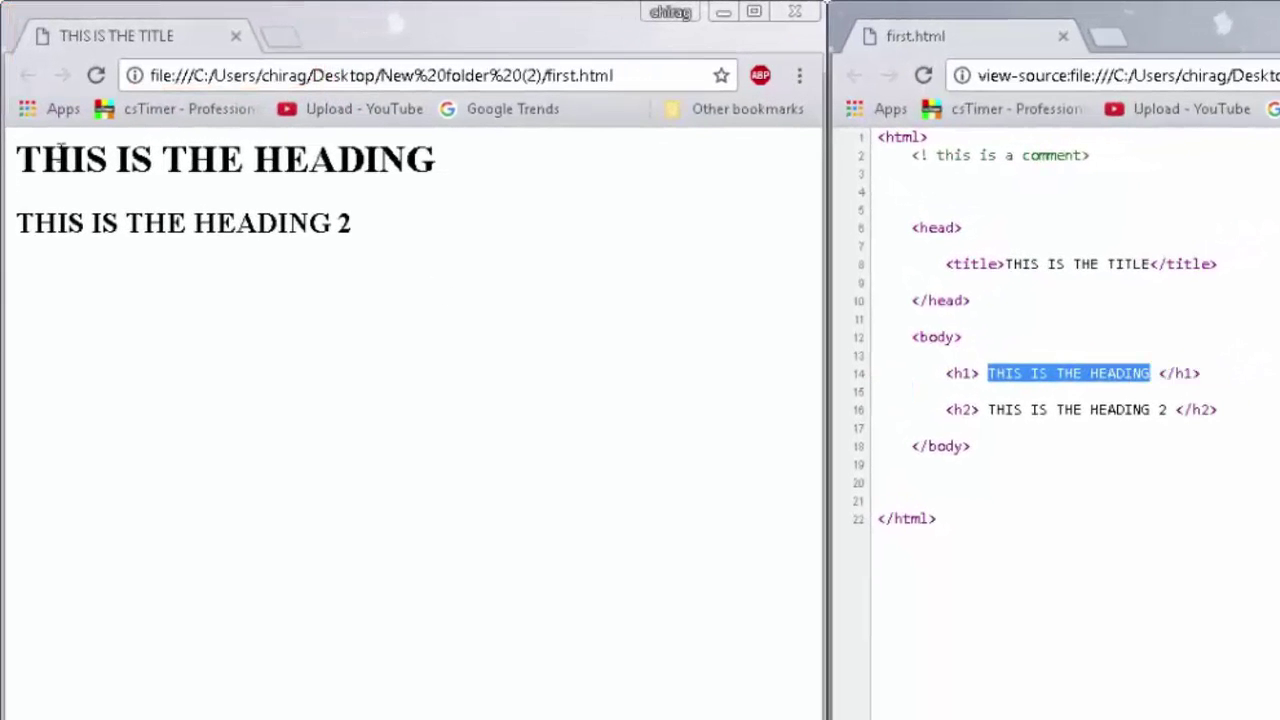
# - Compare the rendered headings with the h2 line in the source
pyautogui.moveTo(69, 172); pyautogui.dragTo(452, 172)
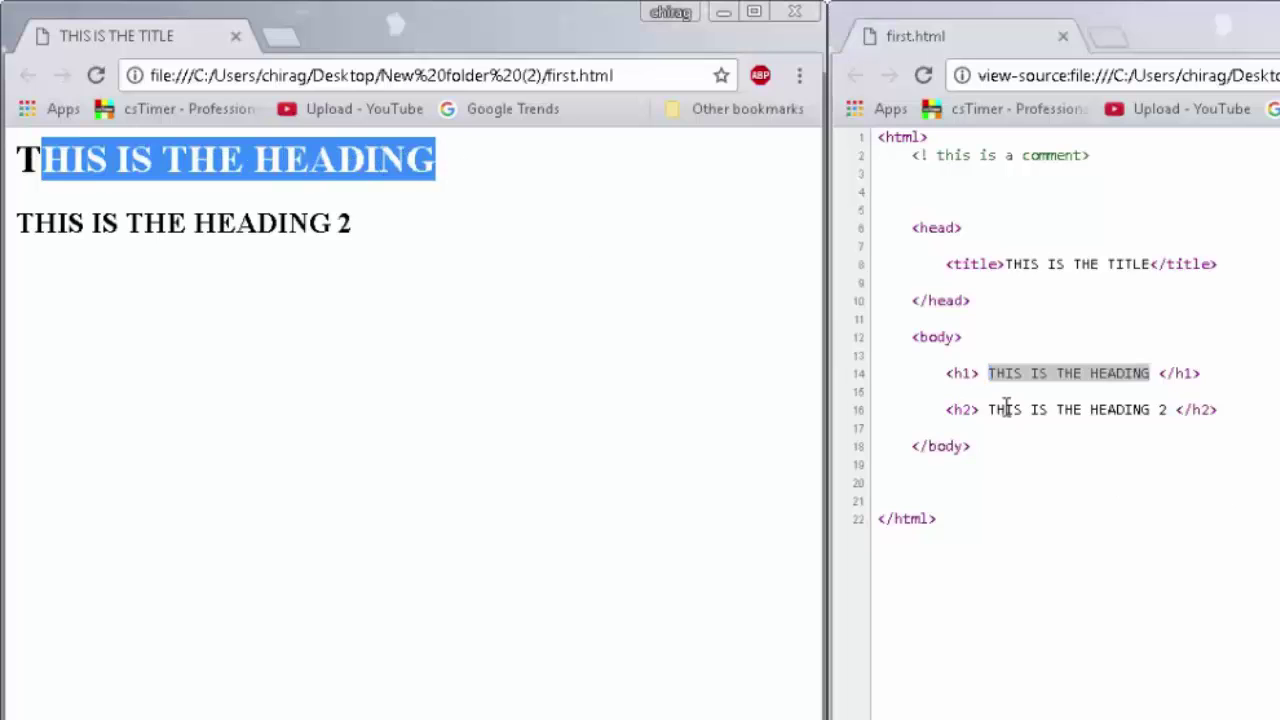
pyautogui.moveTo(1000, 409); pyautogui.dragTo(1150, 409)
pyautogui.moveTo(995, 412); pyautogui.dragTo(645, 240)
pyautogui.click(370, 214)
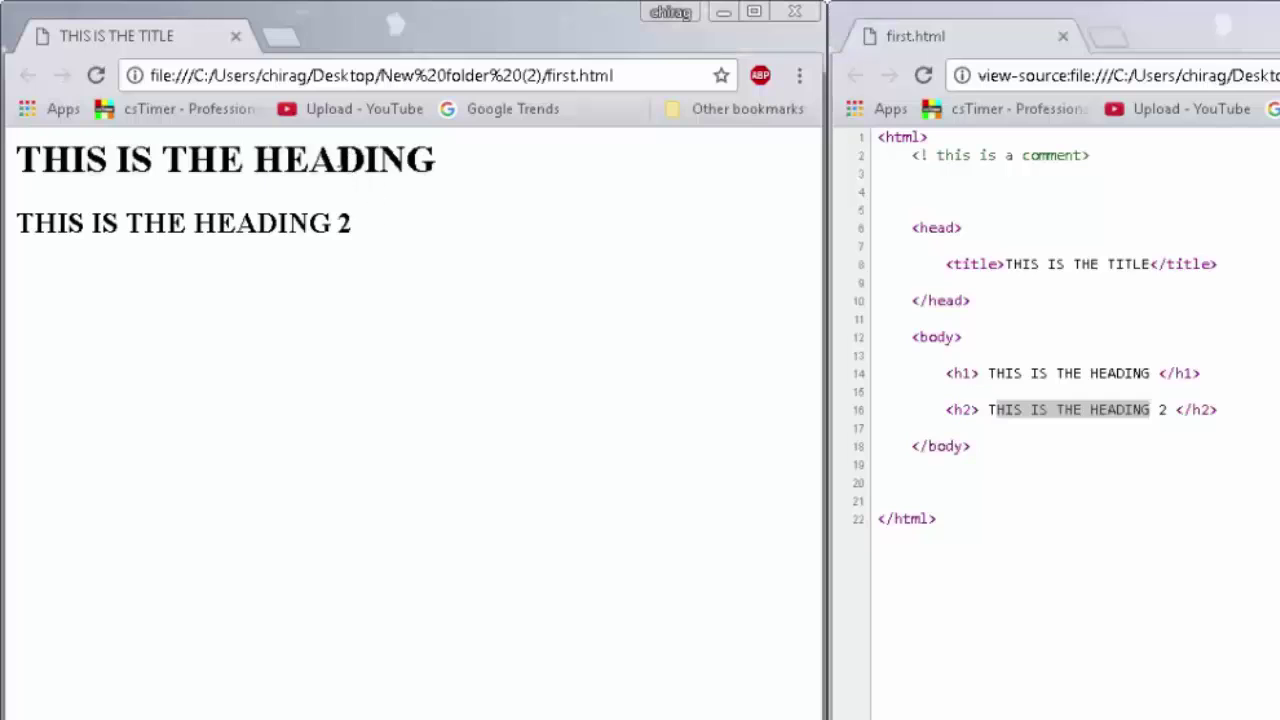